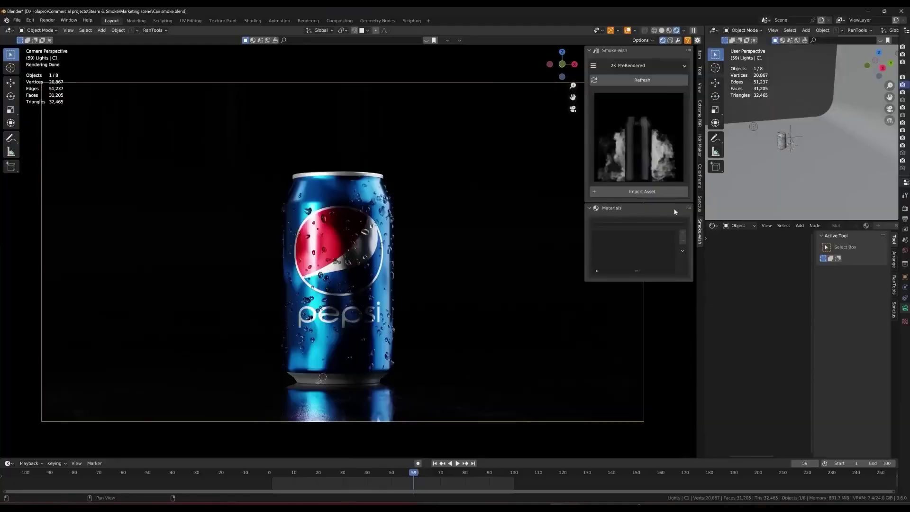
Import the selected 2K_PreRendered smoke asset at the Pepsi can, activate the Move tool and play the animation
click(651, 192)
key(s)
click(369, 390)
key(shift+space)
key(g)
key(s)
key(space)
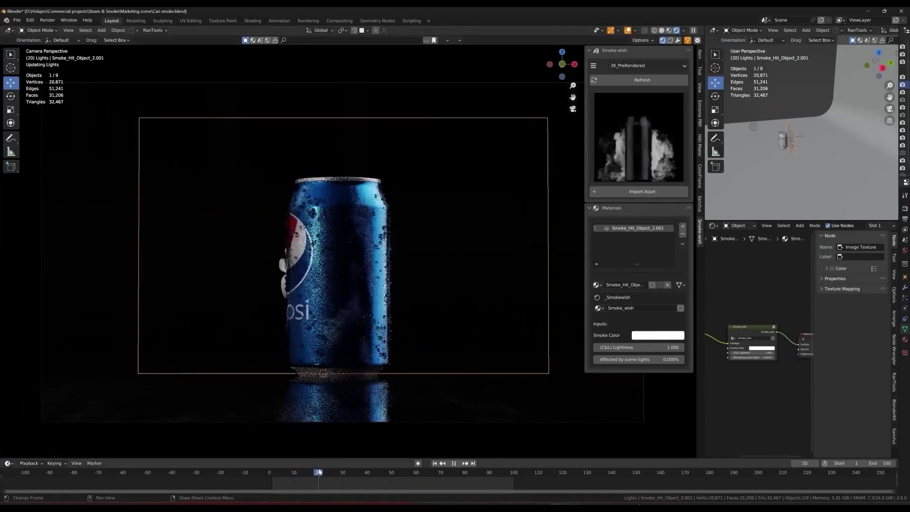
Stop playback and scrub through the timeline to examine how the smoke behaves around the can
key(space)
scroll(809, 158, up, 3)
drag(809, 158, 802, 159)
drag(429, 473, 499, 472)
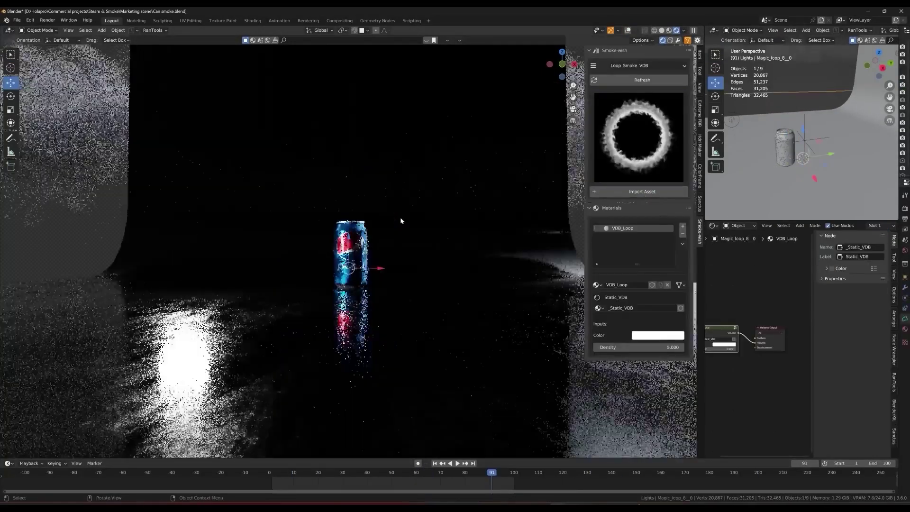
click(413, 194)
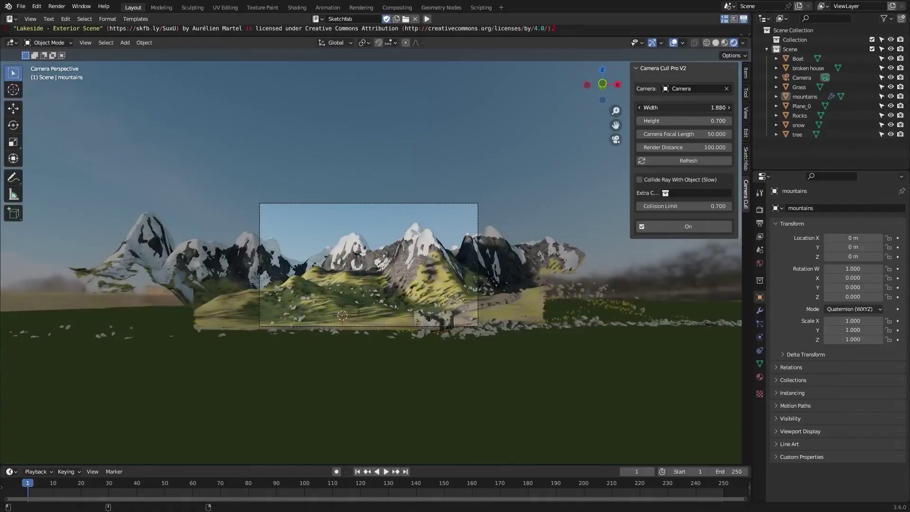
Adjust the culling camera focal length for the mountain scene
drag(685, 134, 710, 148)
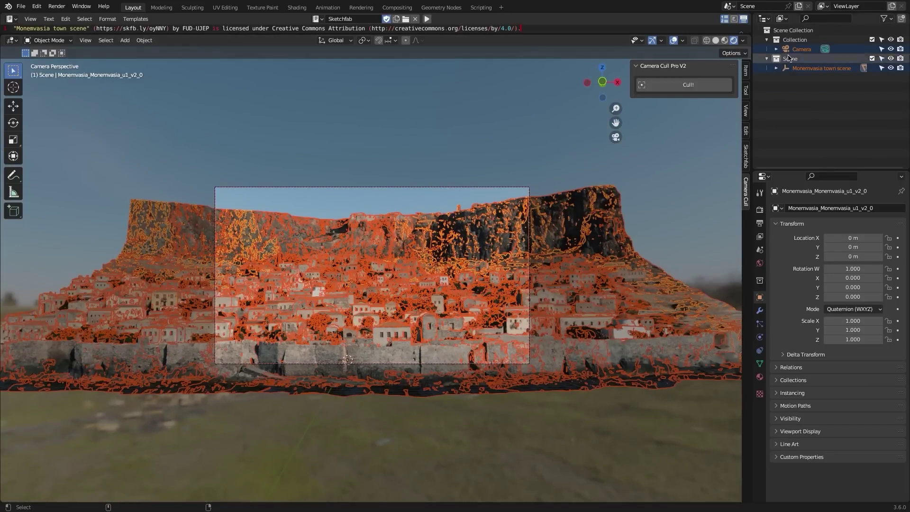
Cull the Monemvasia town scene to the camera view and adjust the culling area, setting its height to 0.930
click(664, 85)
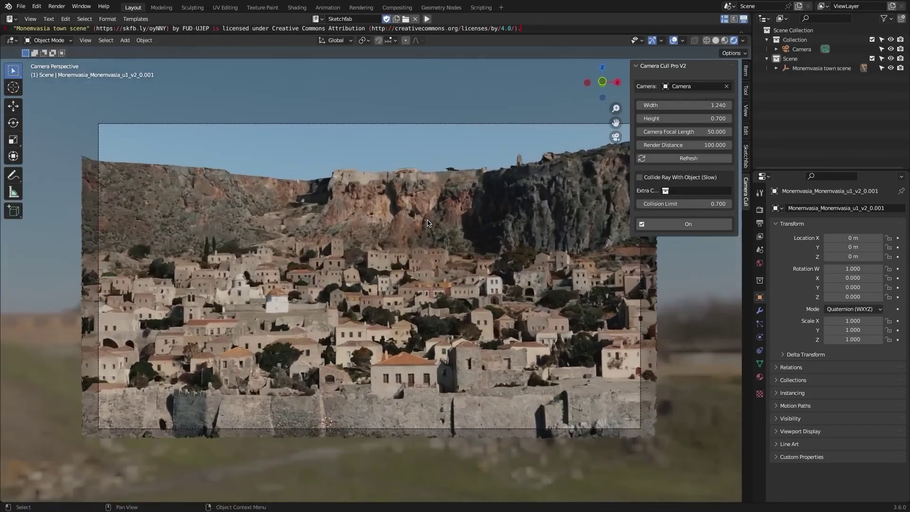
middle_drag(389, 237, 415, 253)
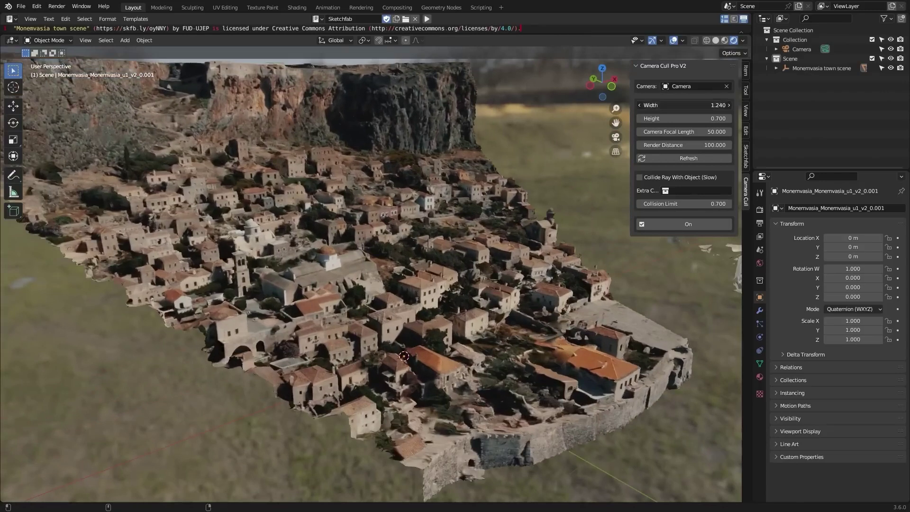
drag(683, 105, 706, 105)
drag(707, 105, 683, 132)
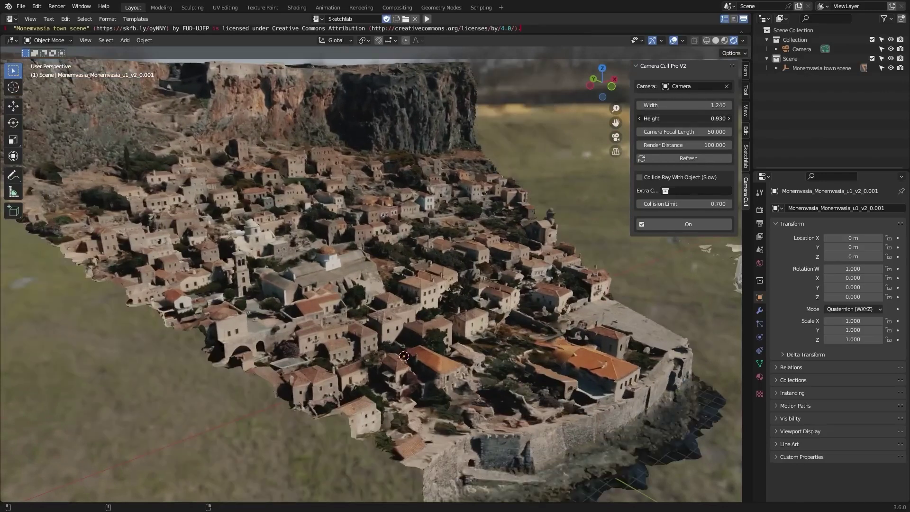
drag(683, 145, 678, 146)
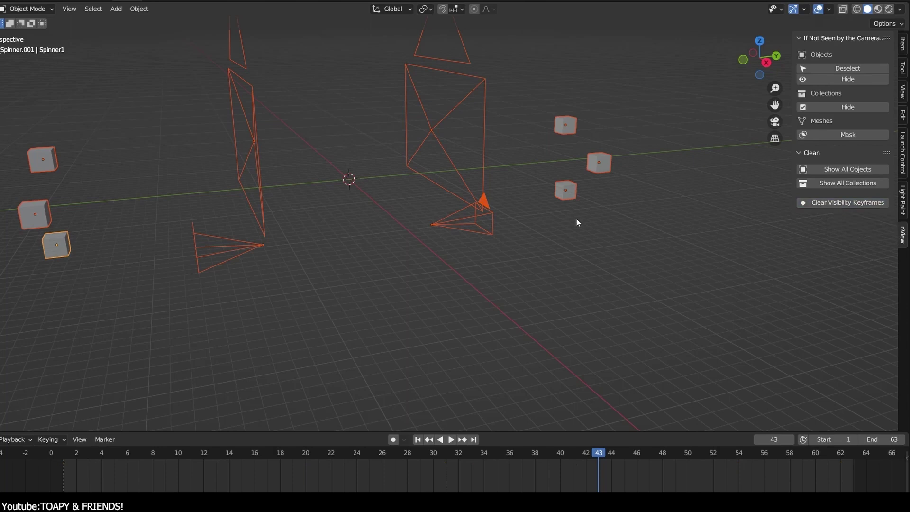
Play the animation of the spinning cameras to watch the cubes' visibility, and stop it
key(space)
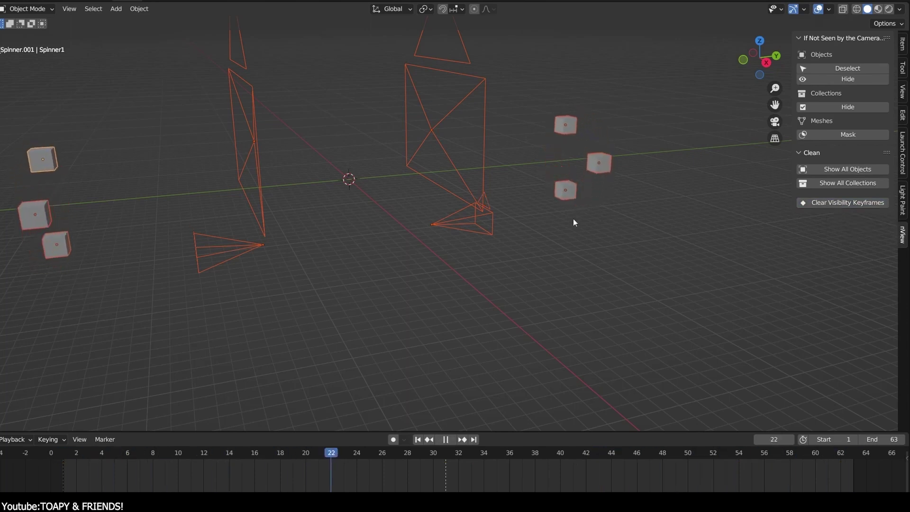
key(space)
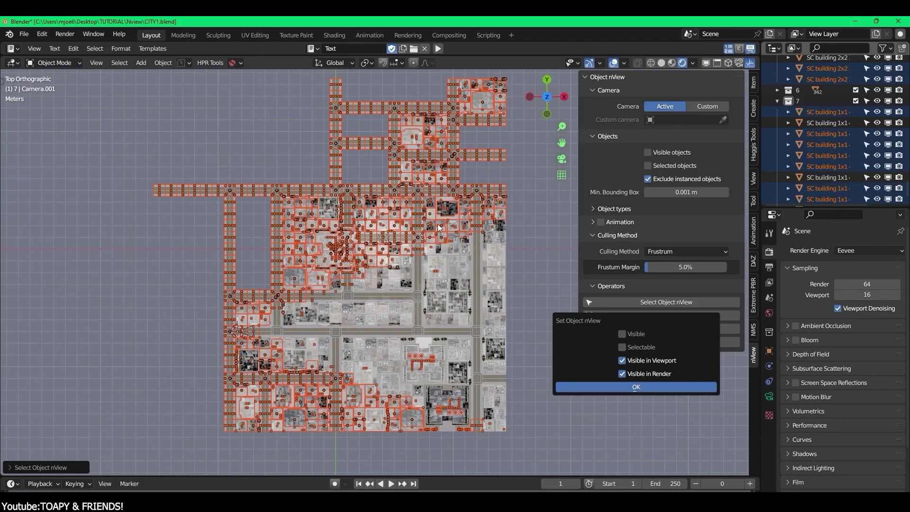
Disable the selected out-of-view city objects in viewport and render, and inspect the street from the camera and from above
click(680, 386)
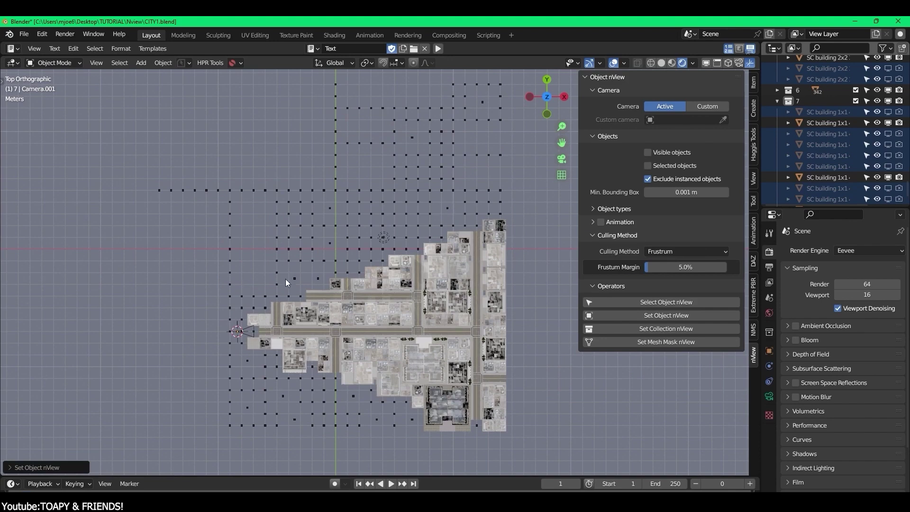
key(KP_0)
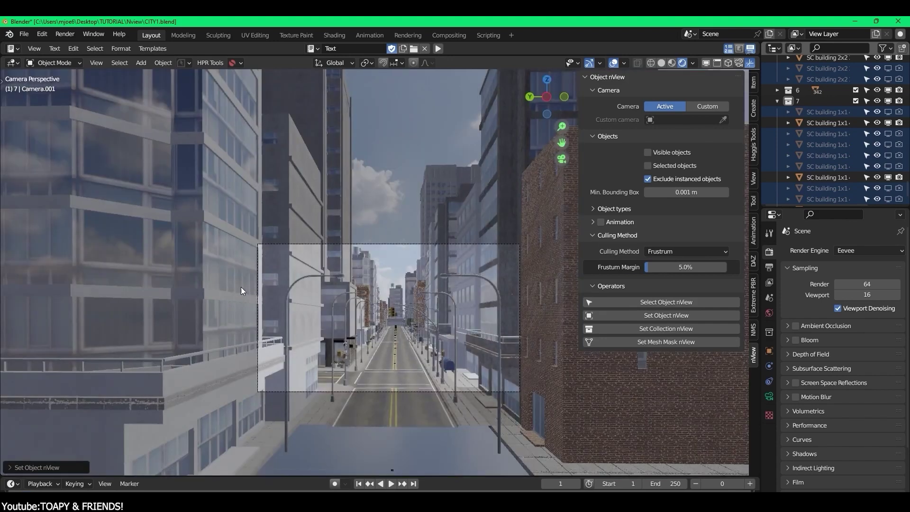
middle_drag(406, 212, 288, 103)
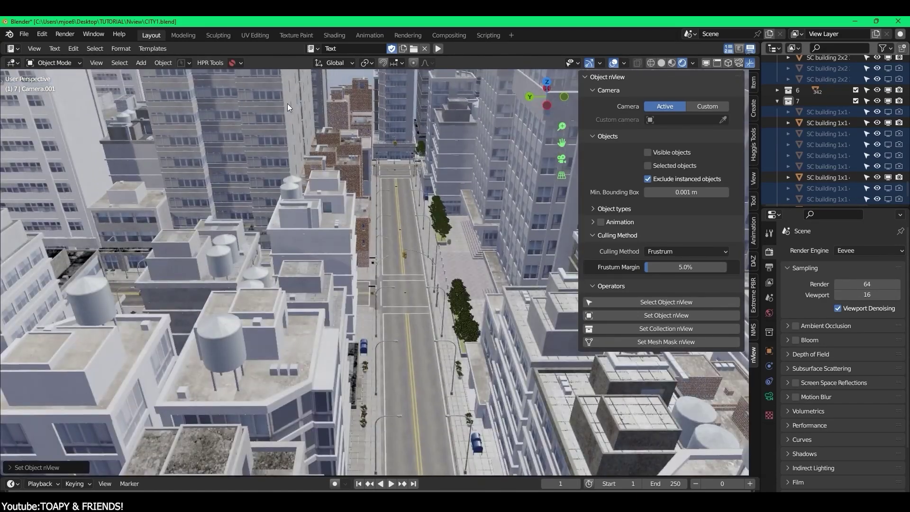
Open the tall office building's mesh in Edit Mode and deselect all of its geometry
click(129, 100)
click(53, 62)
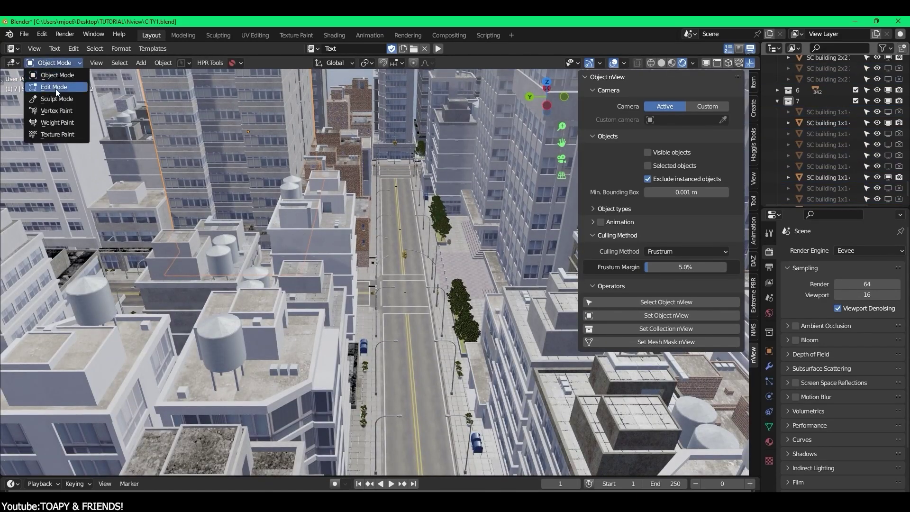
click(55, 89)
scroll(275, 117, up, 3)
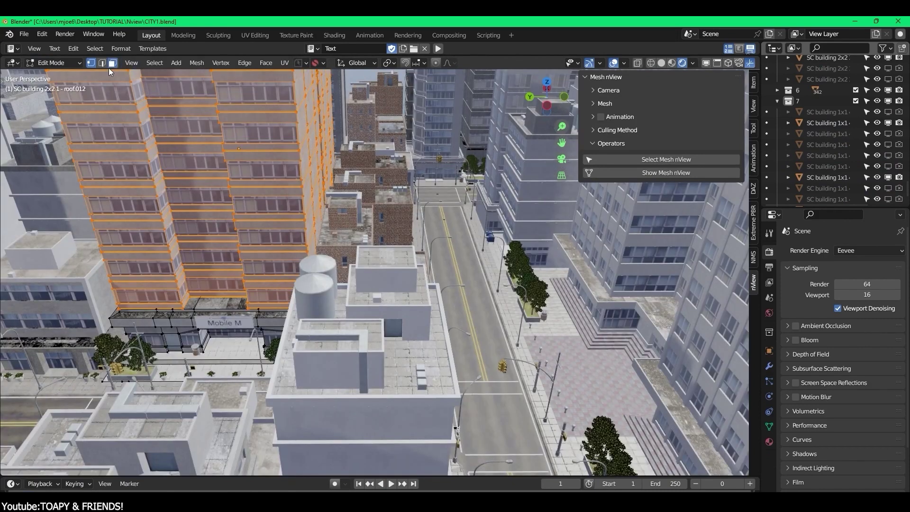
key(alt+a)
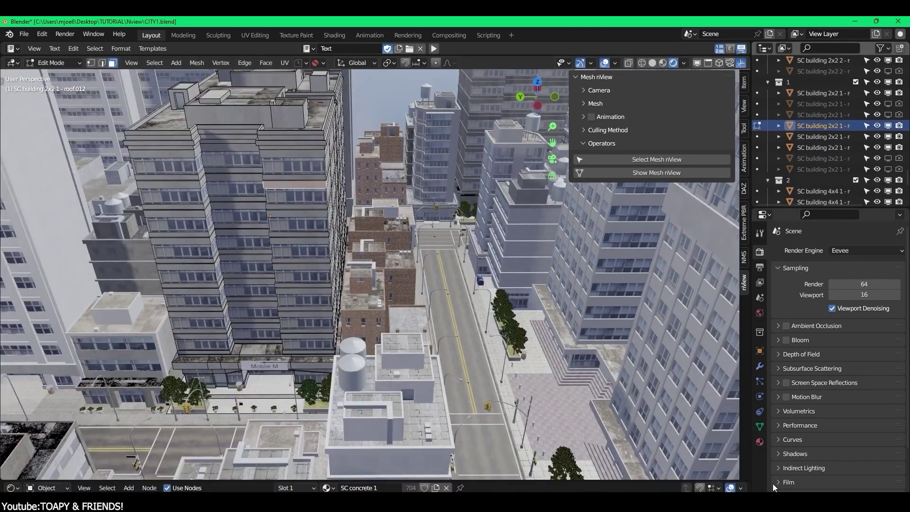
Show the tall building's material settings and enlarge the shader editor below the viewport
click(761, 441)
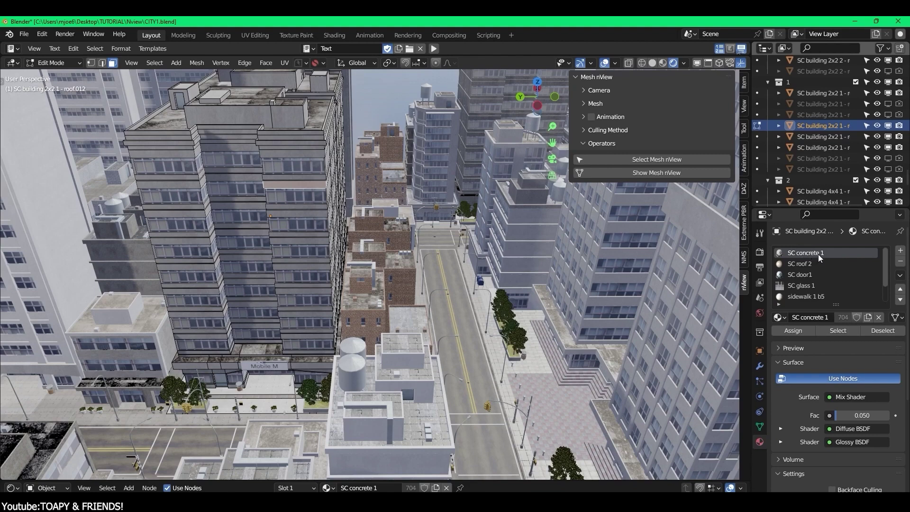
drag(536, 481, 557, 302)
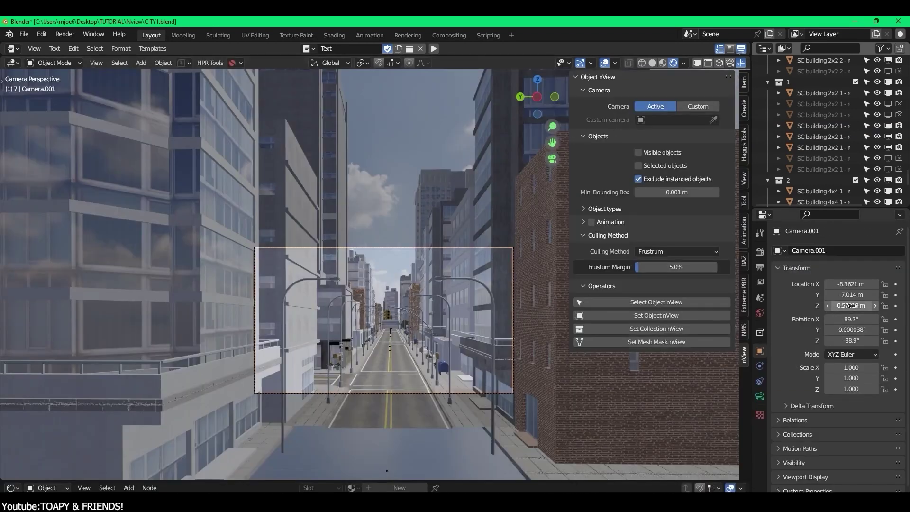
Adjust the Y location of Camera.001 and run Set Object nView for the city scene
drag(847, 295, 818, 294)
click(665, 321)
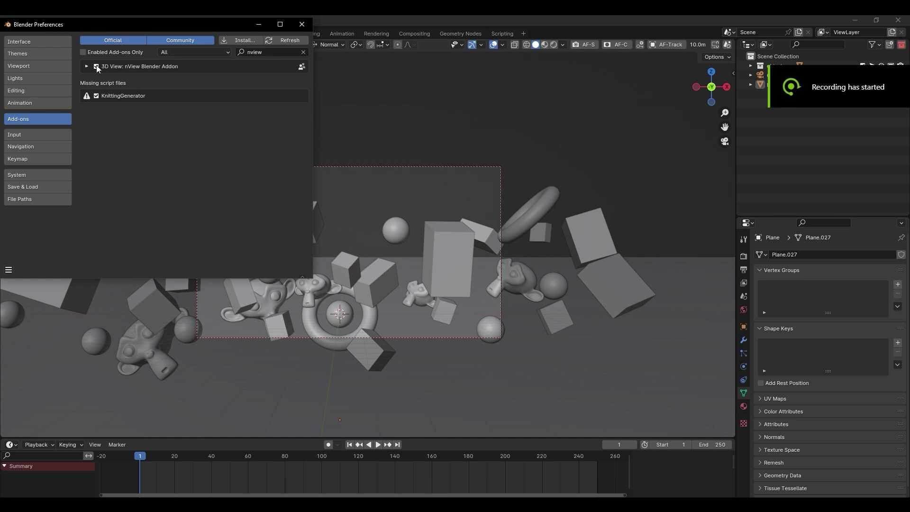
Examine the details of the nView add-on and close the preferences
click(86, 66)
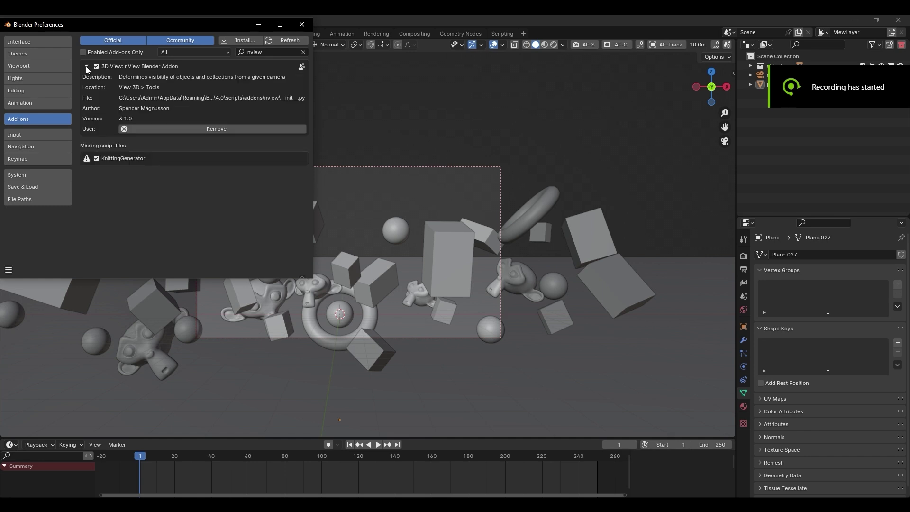
click(302, 25)
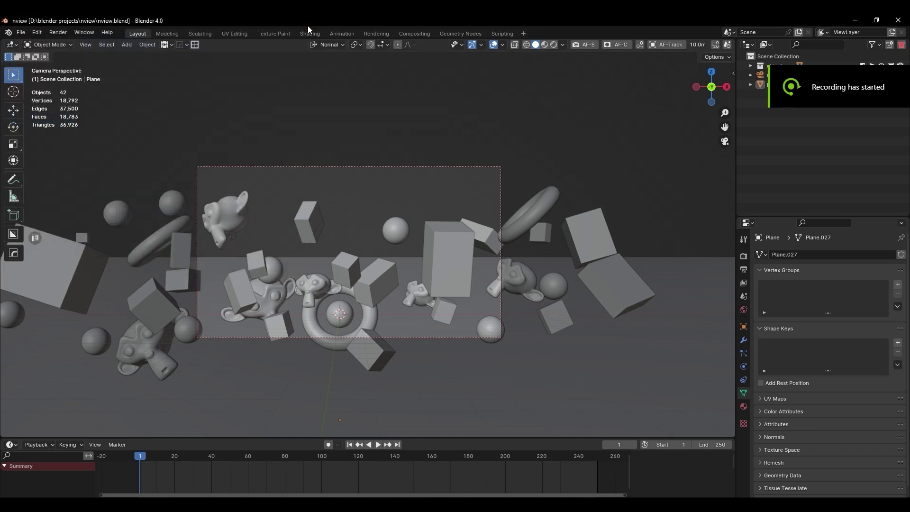
Set nView to use another camera, choose Camera, and select the camera object in the scene
scroll(423, 284, up, 1)
scroll(423, 283, up, 1)
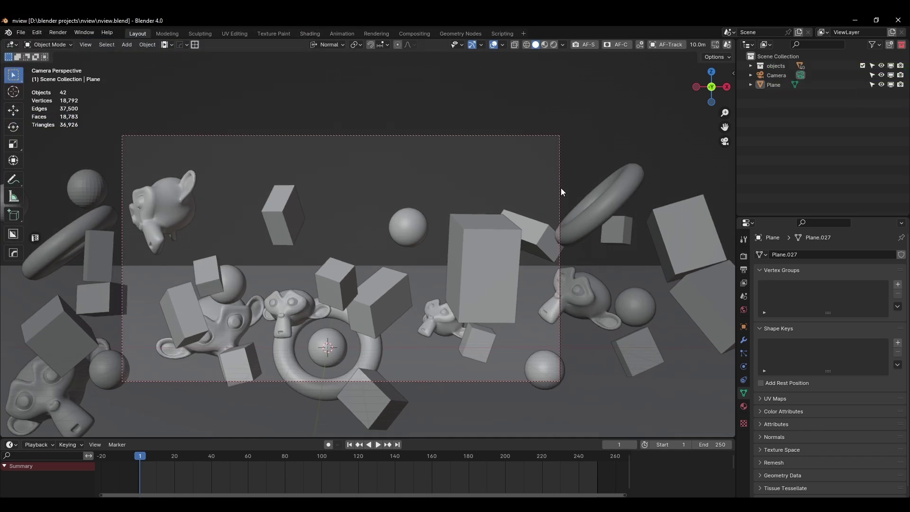
key(n)
click(693, 183)
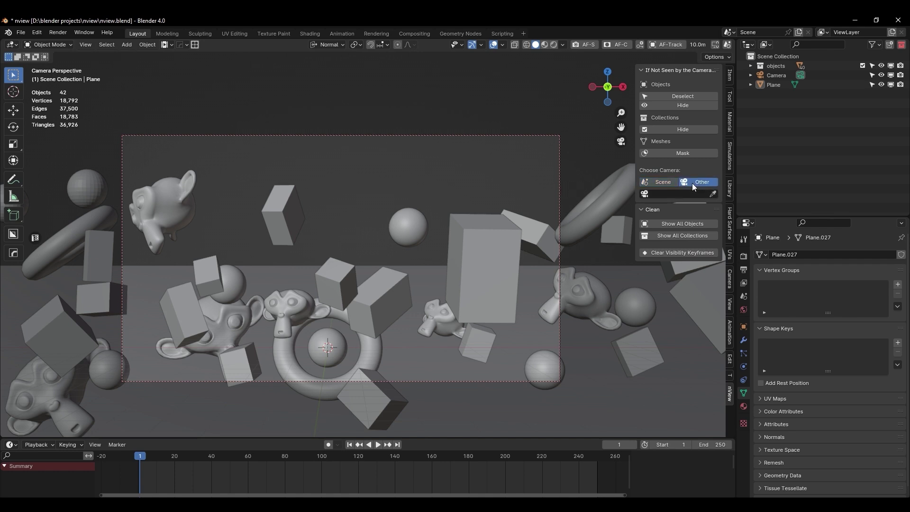
click(669, 193)
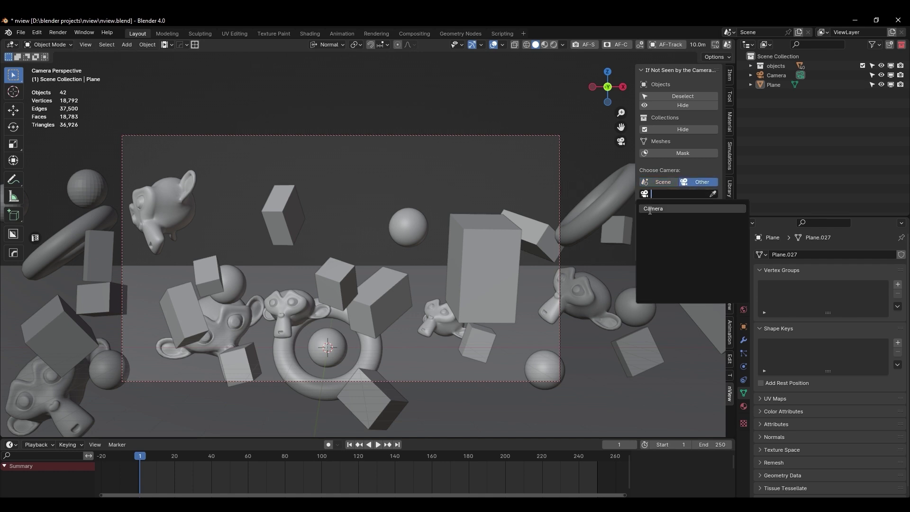
click(653, 209)
click(509, 382)
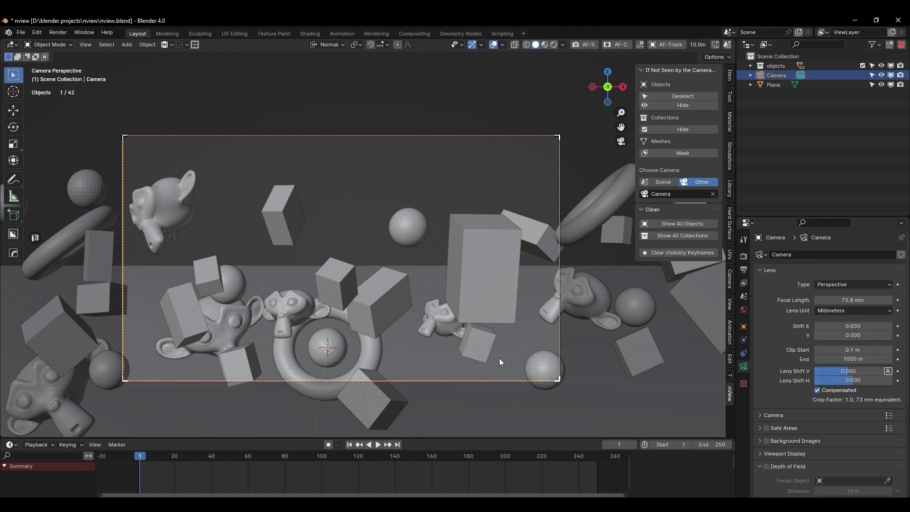
Invert the selection to pick everything except the camera, and hide the objects not seen by the camera
scroll(423, 224, down, 5)
middle_drag(420, 220, 407, 253)
scroll(407, 253, down, 4)
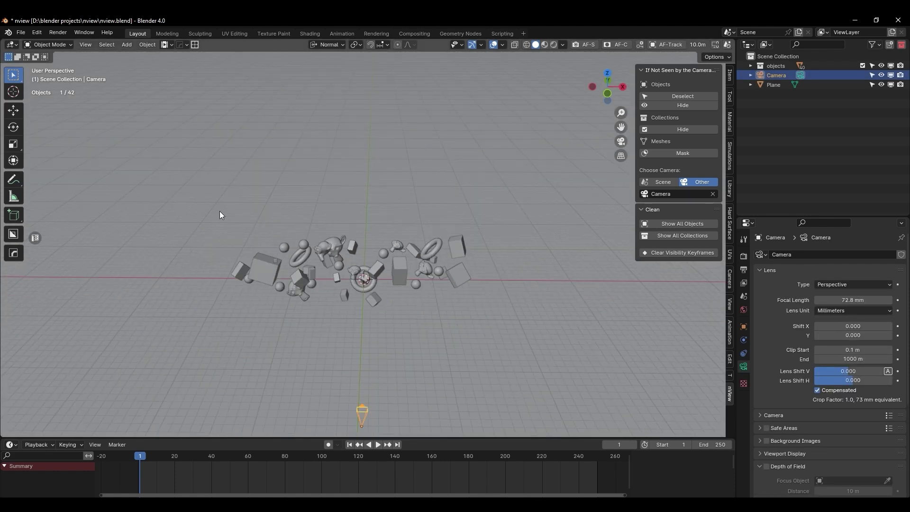
key(ctrl+i)
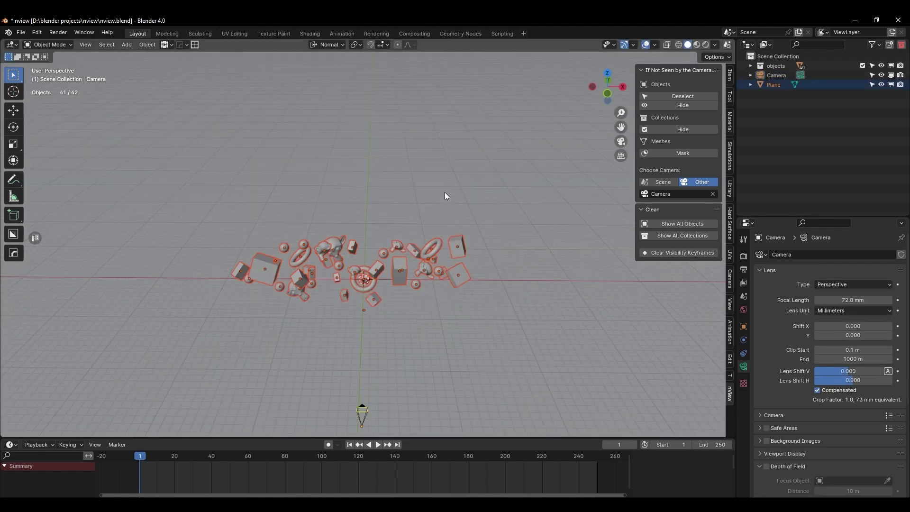
key(KP_0)
click(682, 105)
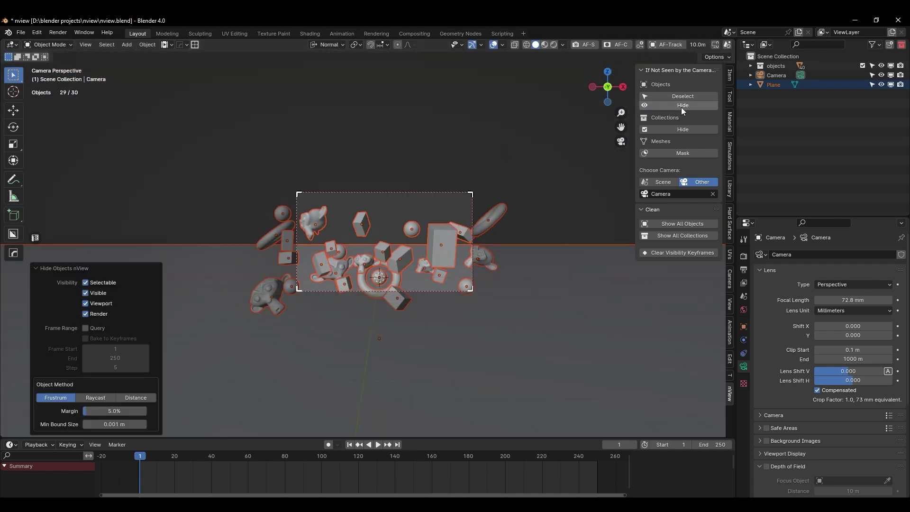
Set the Frustum hiding method's margin to 0% and the minimum bound size to 0.9 m
scroll(417, 268, up, 2)
scroll(417, 268, up, 2)
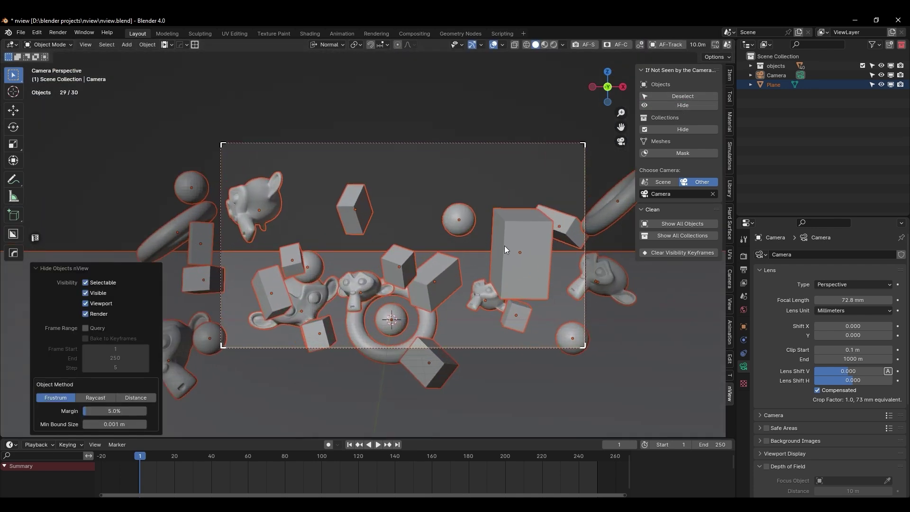
key(n)
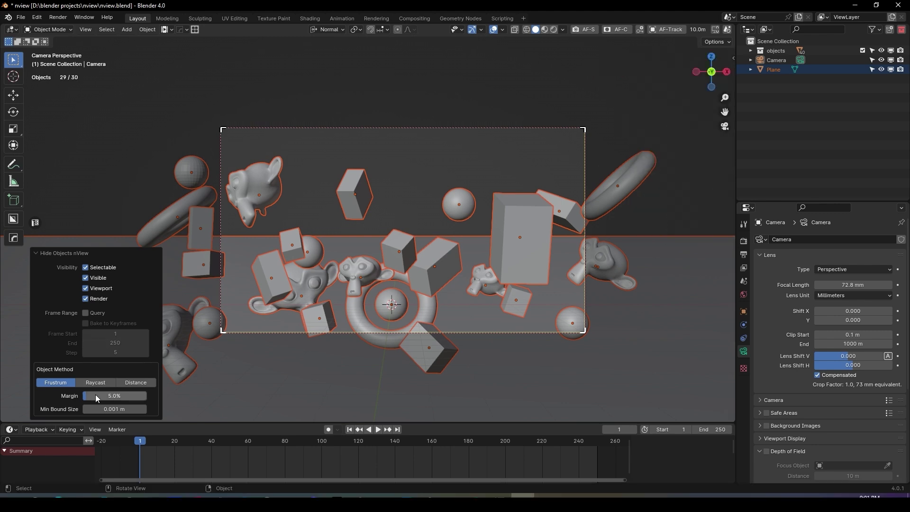
drag(97, 411, 106, 411)
drag(120, 380, 161, 358)
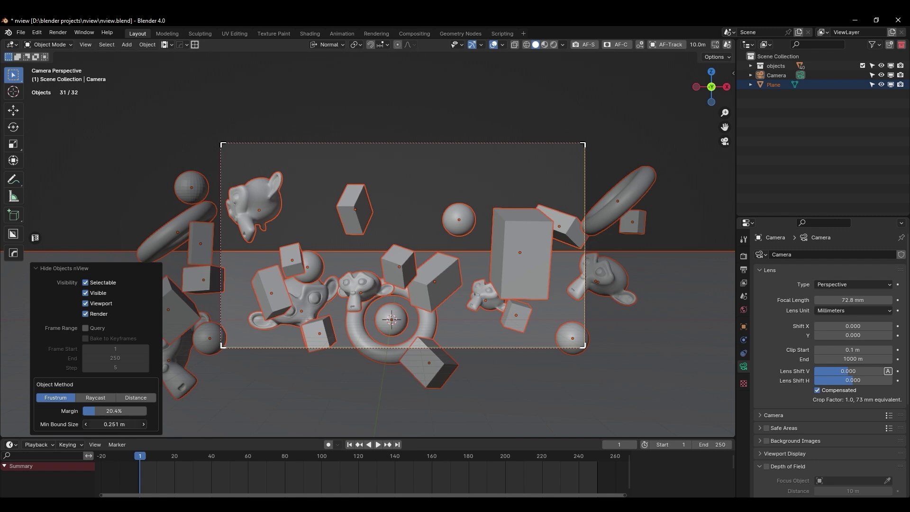
mouse_move(93, 411)
mouse_down()
mouse_move(145, 411)
mouse_move(103, 411)
mouse_up()
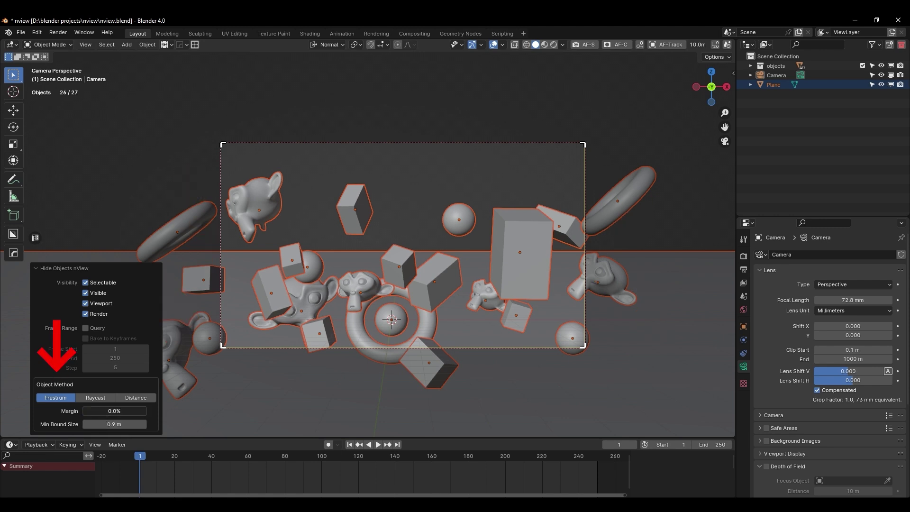
Try the Distance method at 31 m with a 1 m minimum bound size, and switch the object method to Raycast
click(137, 401)
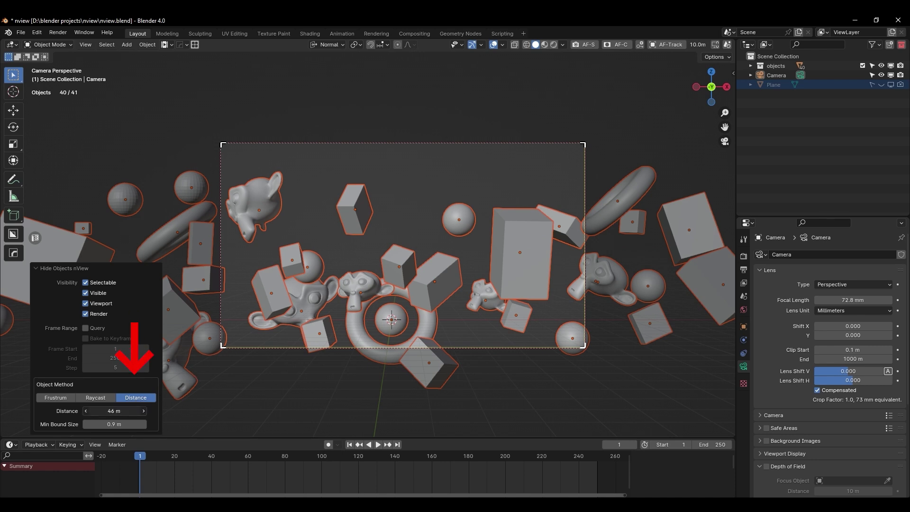
mouse_move(113, 411)
mouse_down()
mouse_move(94, 412)
mouse_move(105, 412)
mouse_up()
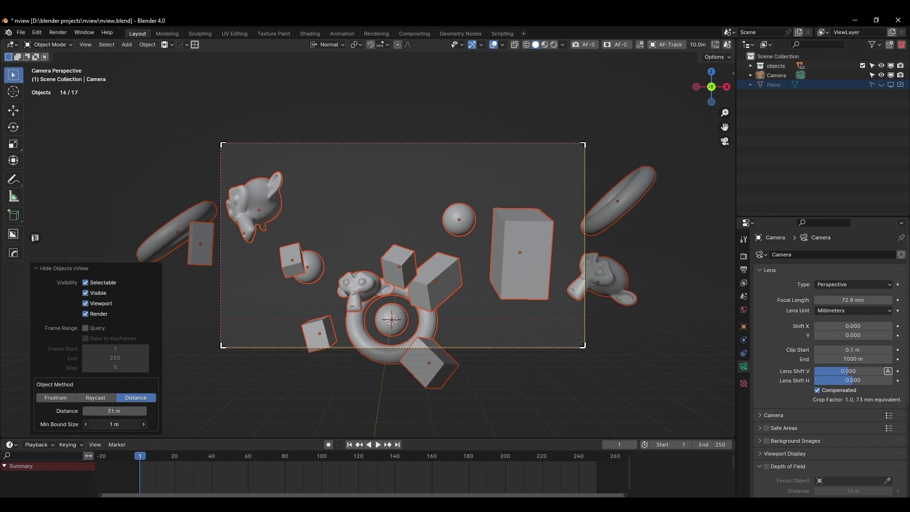
click(97, 398)
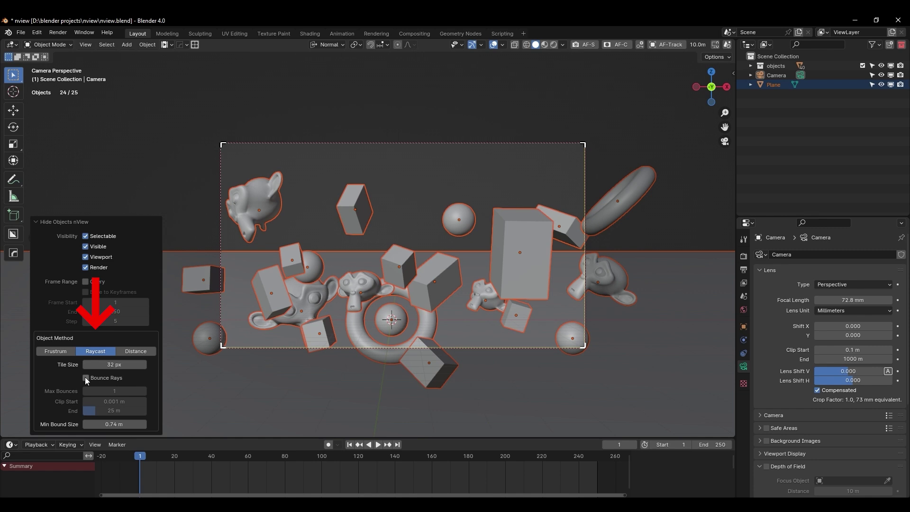
Try Bounce Rays for the Raycast method with 1 max bounce, a 0.74 m clip start and a 100 m clip end
click(86, 379)
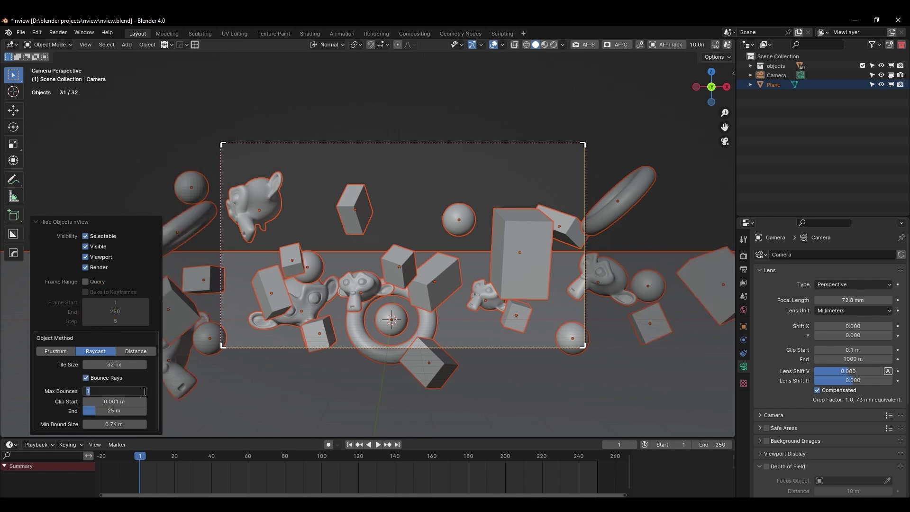
scroll(422, 272, down, 4)
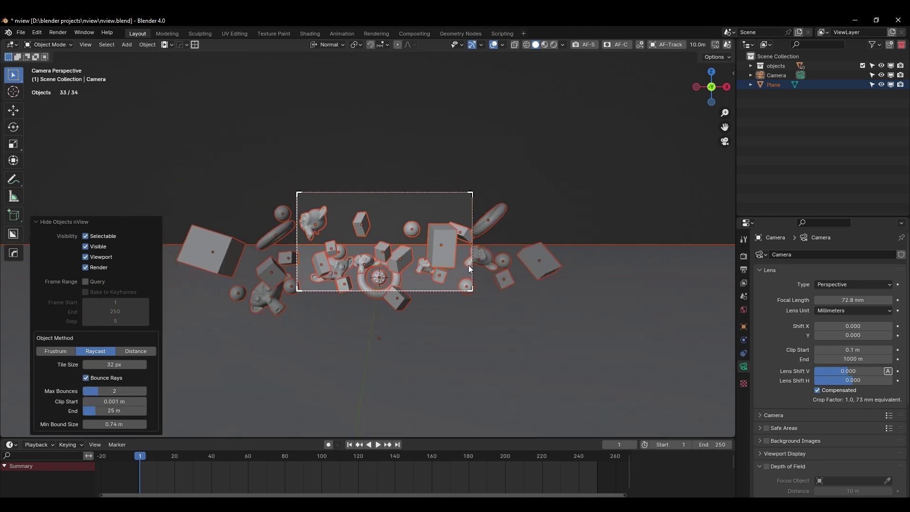
shift+middle_drag(422, 272, 481, 274)
scroll(481, 275, up, 1)
drag(128, 393, 116, 392)
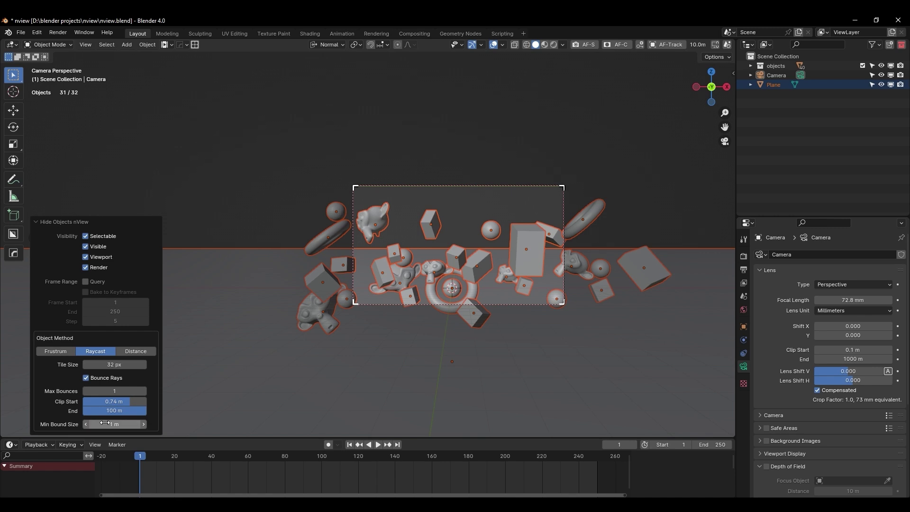
click(87, 379)
Switch the object method back to Frustum and set its margin to 2.2%
click(55, 352)
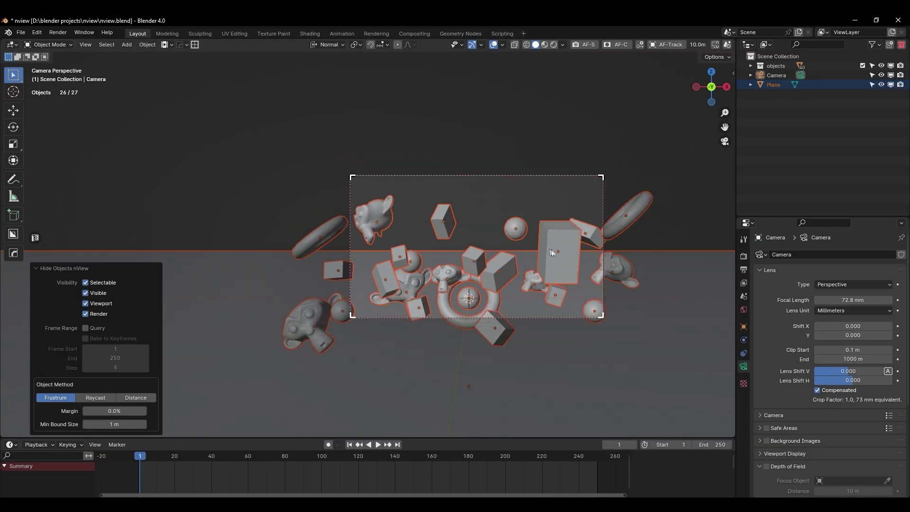
drag(114, 411, 102, 411)
scroll(422, 237, up, 3)
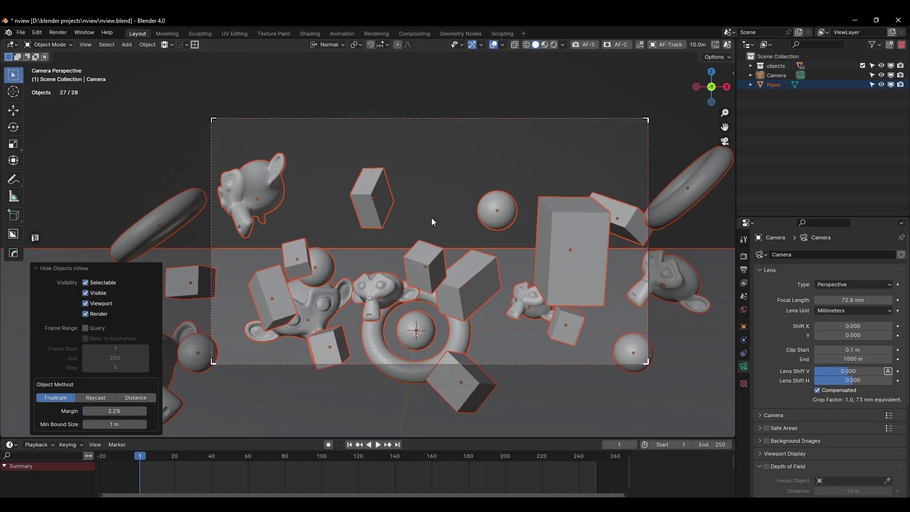
Select only the camera and insert a transform keyframe for it at frame 1
click(431, 218)
scroll(368, 238, down, 4)
click(776, 75)
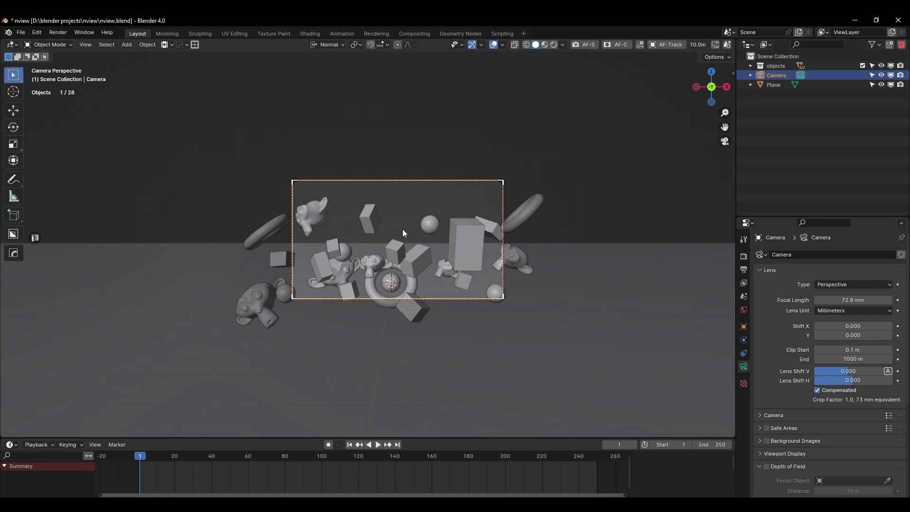
key(i)
click(402, 230)
scroll(403, 230, down, 2)
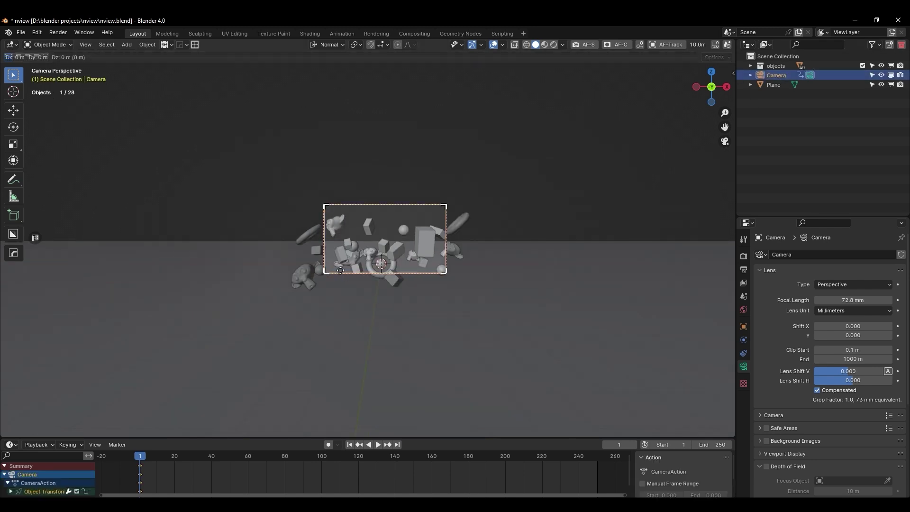
Move the camera along its X axis until most objects lie outside the frame, and keyframe that position at frame 1
key(g)
key(x)
click(429, 258)
key(i)
click(428, 259)
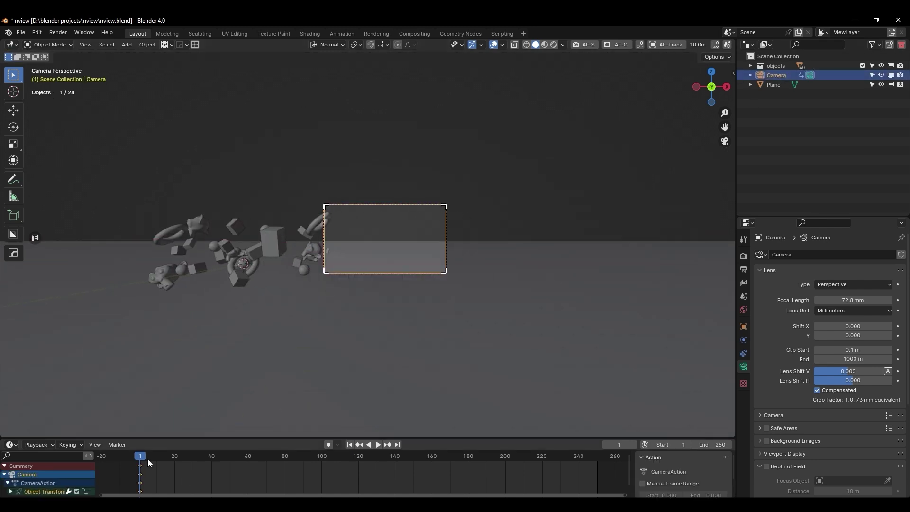
Advance to frame 80, move the camera back along its X axis across the objects, and keyframe it there
key(space)
scroll(145, 231, up, 1)
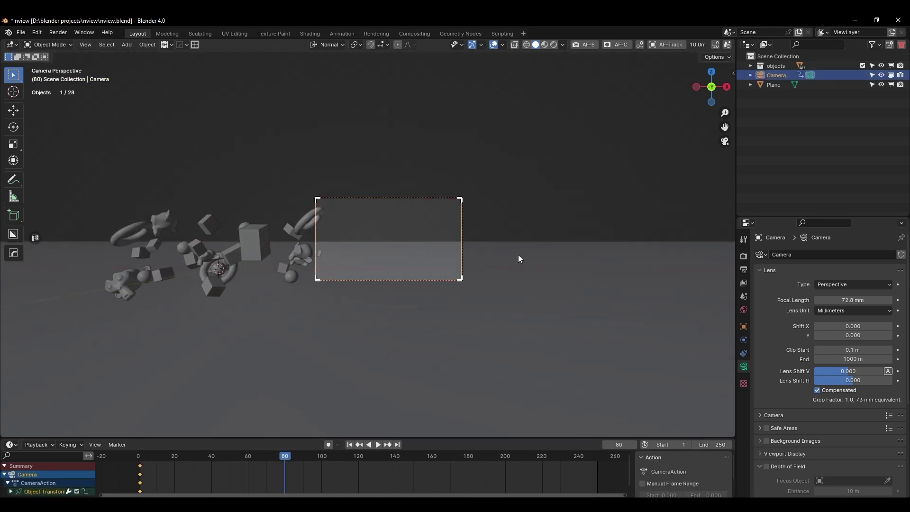
key(g)
key(x)
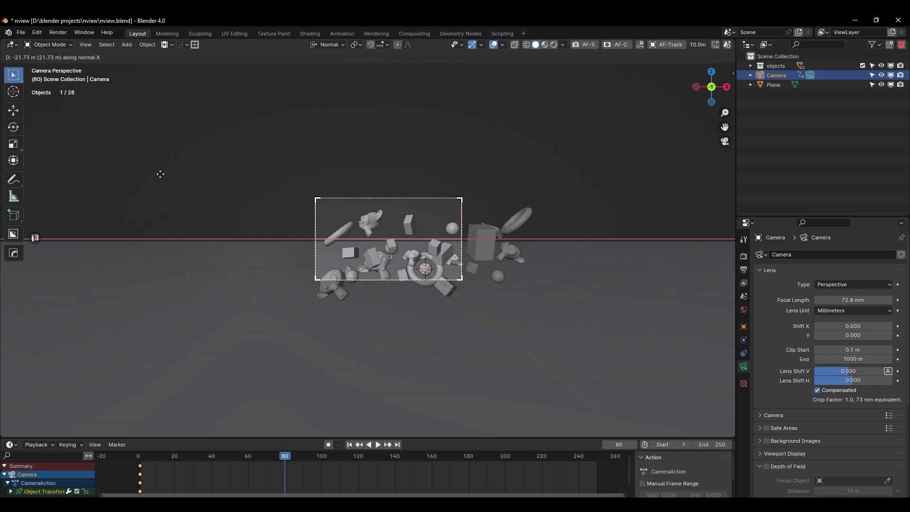
click(388, 169)
key(i)
click(388, 169)
Return to frame 1, reveal all objects, and select everything except the camera
click(349, 445)
scroll(236, 260, up, 3)
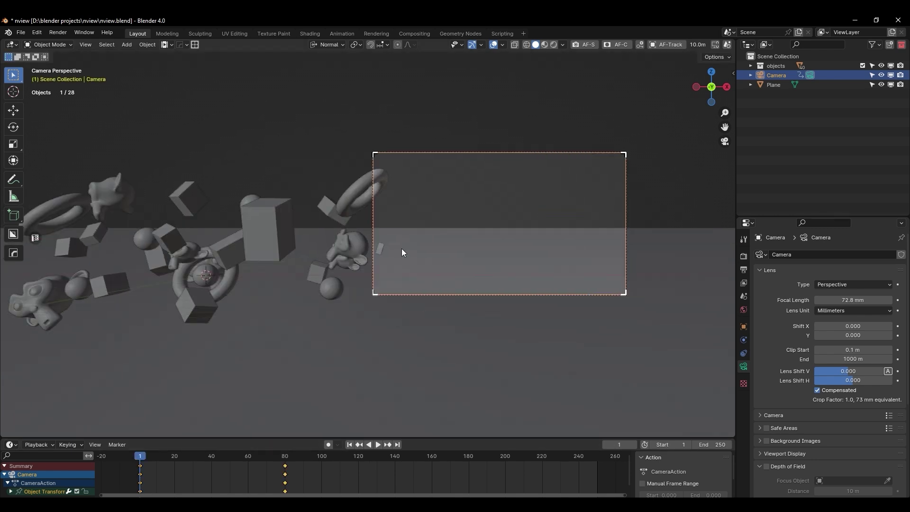
key(KP_7)
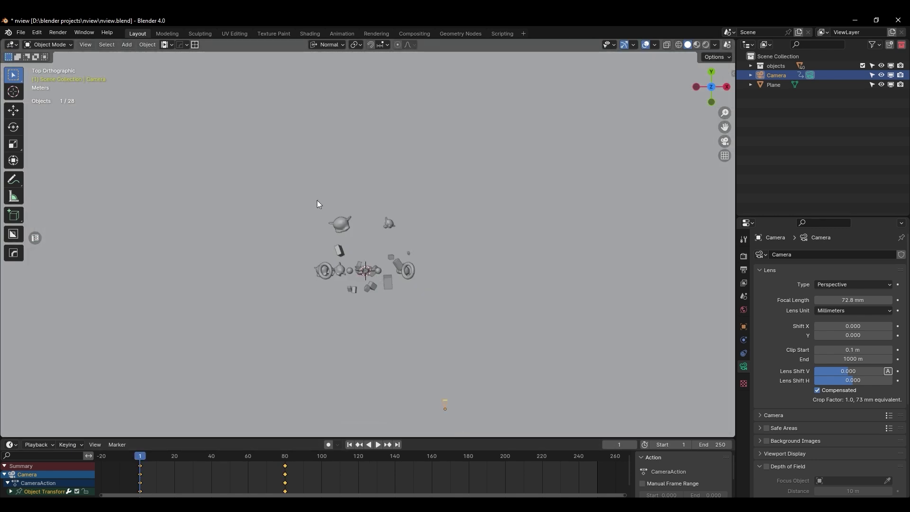
key(n)
click(666, 226)
key(ctrl+i)
key(KP_0)
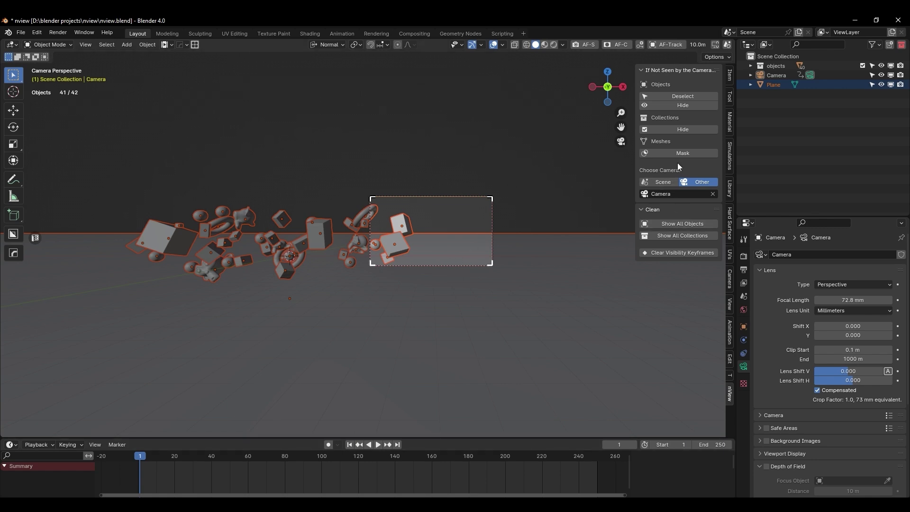
Hide unseen objects with Query and Bake to Keyframes over frames 1 to 250 at step 5, and play back the animation
click(683, 105)
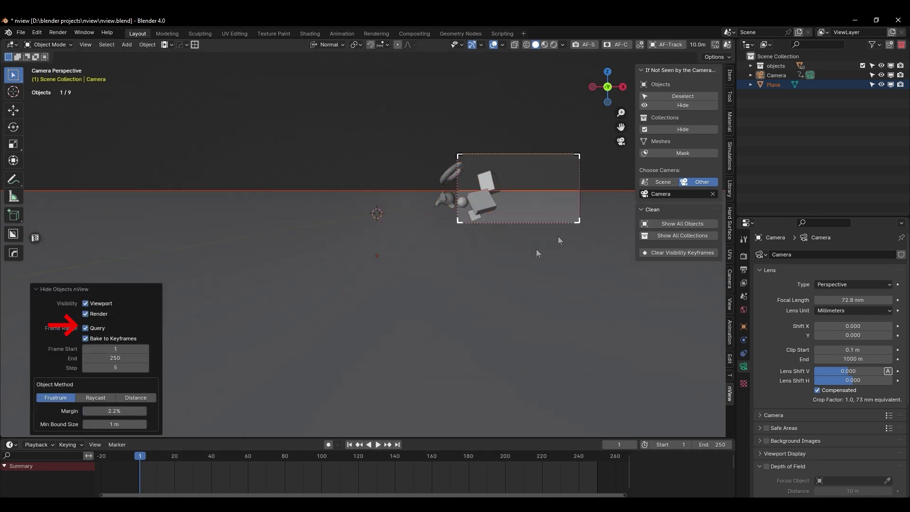
key(space)
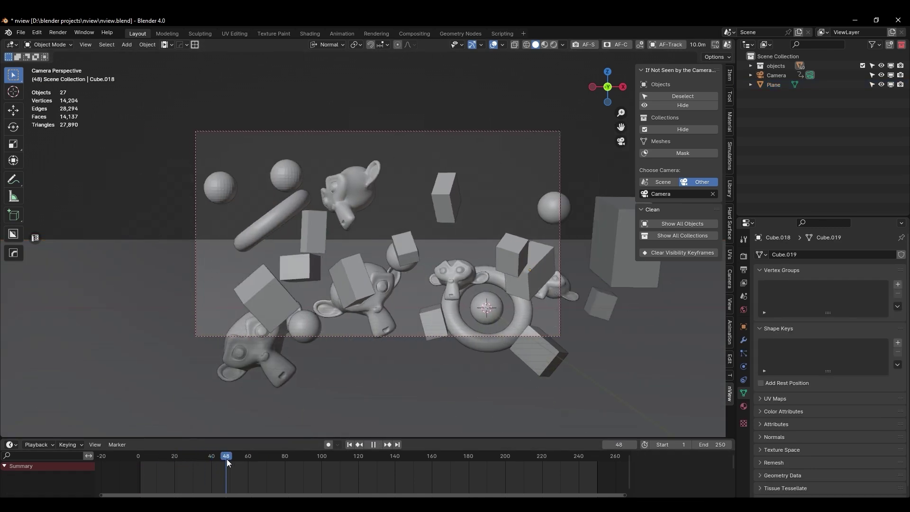
drag(227, 463, 275, 460)
click(350, 445)
drag(141, 459, 198, 459)
scroll(429, 219, up, 2)
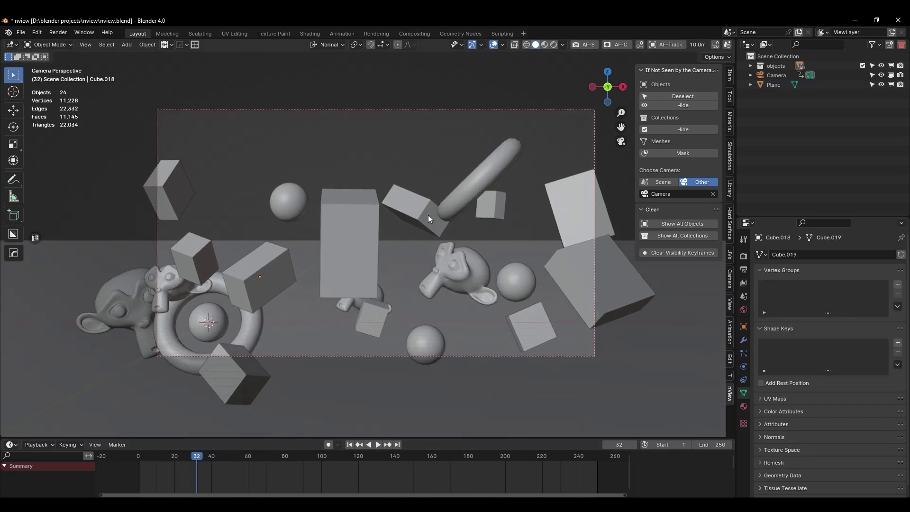
Reveal all hidden objects at frame 32 and select everything except the camera
click(702, 226)
scroll(351, 225, down, 2)
key(KP_0)
key(a)
key(KP_0)
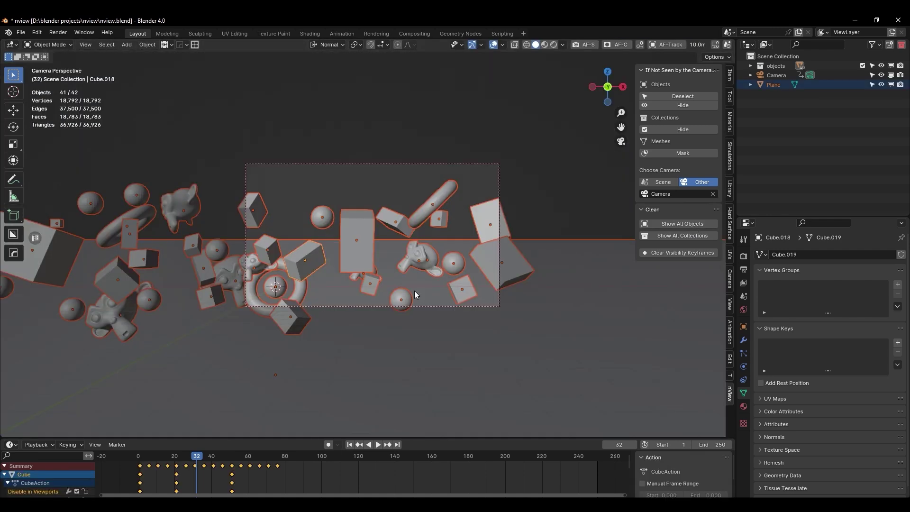
Mask the mesh parts not seen by the camera using the Frustum method at 89.6% margin, and inspect them in wireframe
shift+middle_drag(359, 232, 414, 216)
click(697, 154)
mouse_move(583, 217)
middle_down()
mouse_move(530, 228)
mouse_move(580, 220)
middle_up()
drag(87, 389, 144, 390)
mouse_move(266, 288)
middle_down()
mouse_move(340, 294)
mouse_move(457, 269)
mouse_move(458, 249)
middle_up()
key(z)
click(382, 255)
middle_drag(383, 255, 480, 264)
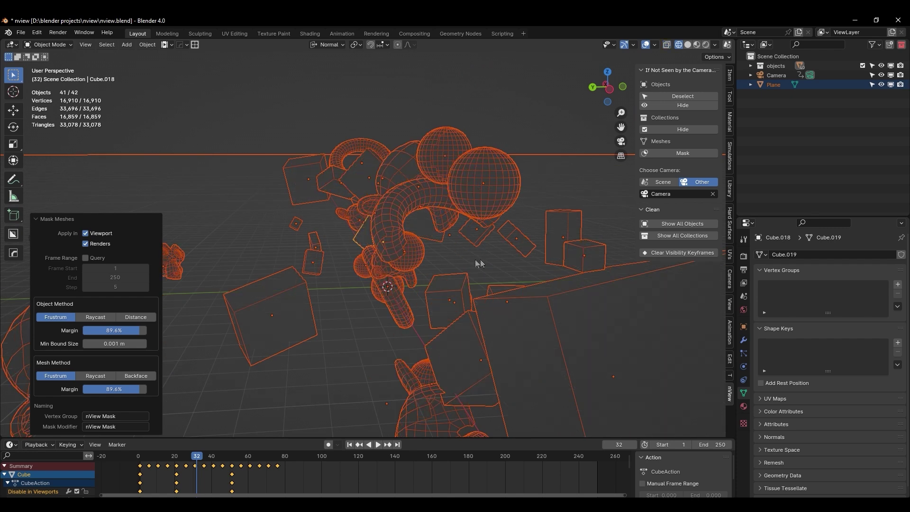
Set the mask's Frustum margin to 100% and return to the solid-shaded camera view
mouse_move(115, 390)
mouse_down()
mouse_move(76, 389)
mouse_move(147, 389)
mouse_up()
key(z)
click(507, 230)
key(KP_0)
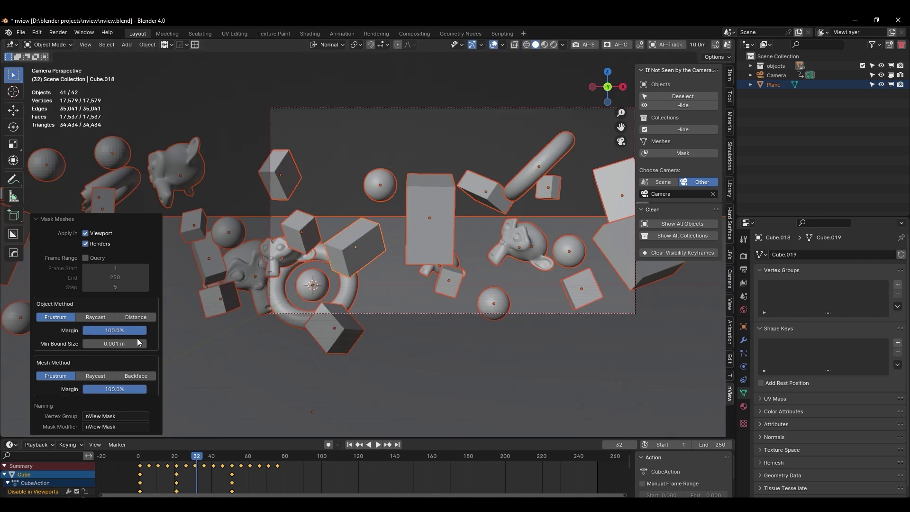
Try the Raycast mesh method, switch it to Backface, and inspect the masked meshes from another angle
click(100, 376)
key(Return)
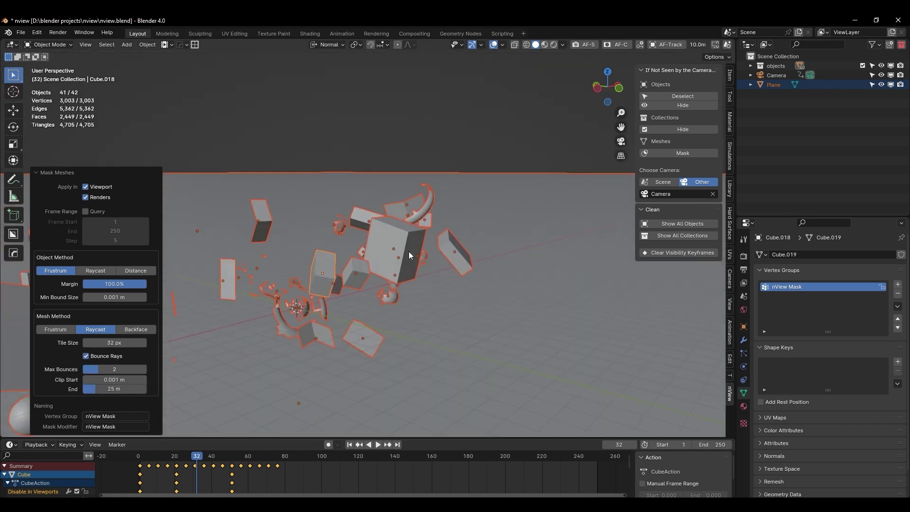
click(142, 331)
mouse_move(285, 247)
middle_down()
mouse_move(351, 212)
mouse_move(440, 213)
mouse_move(446, 298)
mouse_move(412, 289)
mouse_move(413, 273)
mouse_move(456, 210)
middle_up()
key(shift+z)
key(shift+z)
key(KP_0)
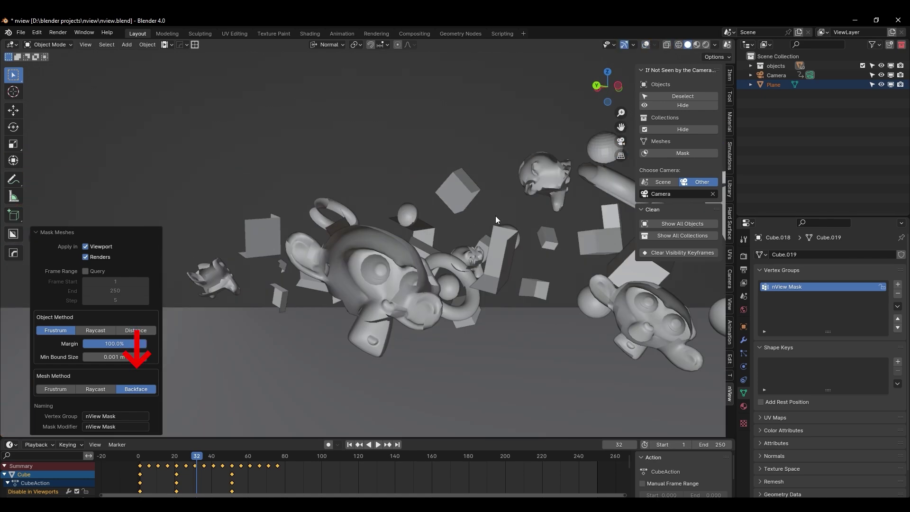
Reframe the camera view and save the nview.blend file
key(Home)
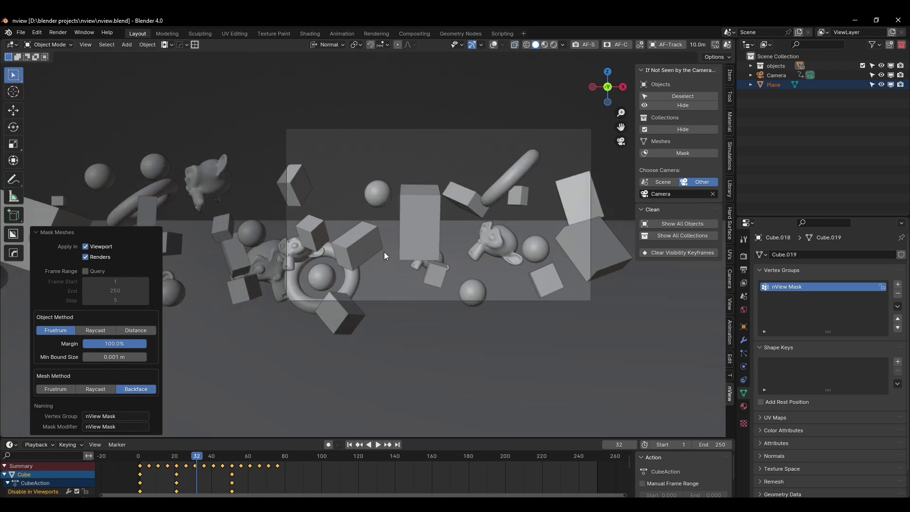
key(ctrl+s)
scroll(375, 242, down, 2)
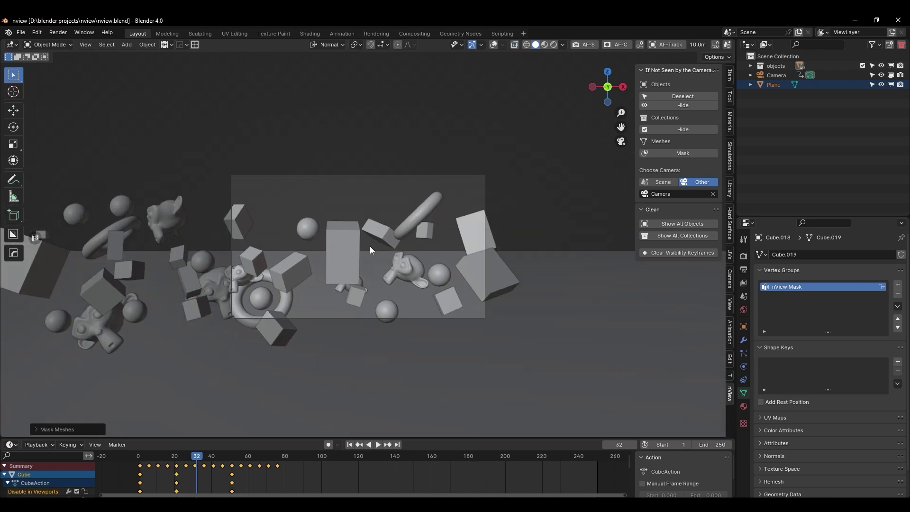
Show the viewport overlays in the top view and reveal all objects at frame 1
key(KP_7)
click(645, 45)
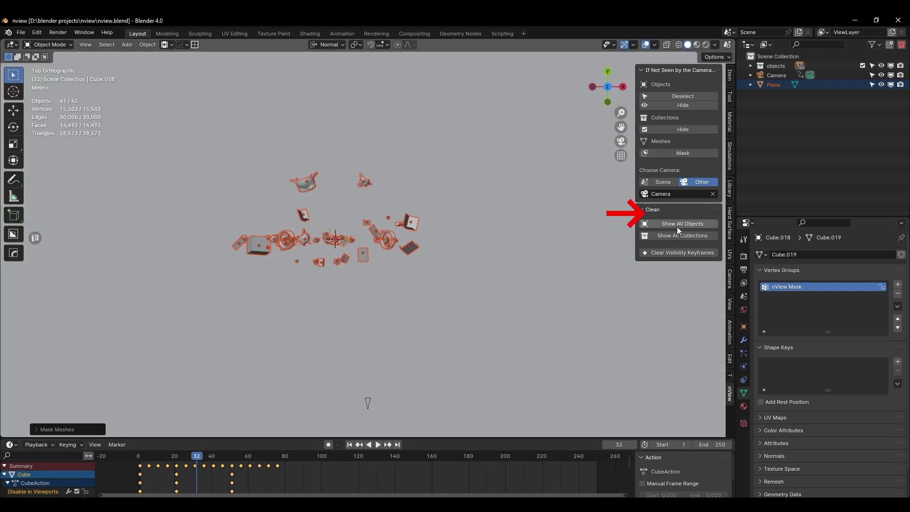
click(678, 228)
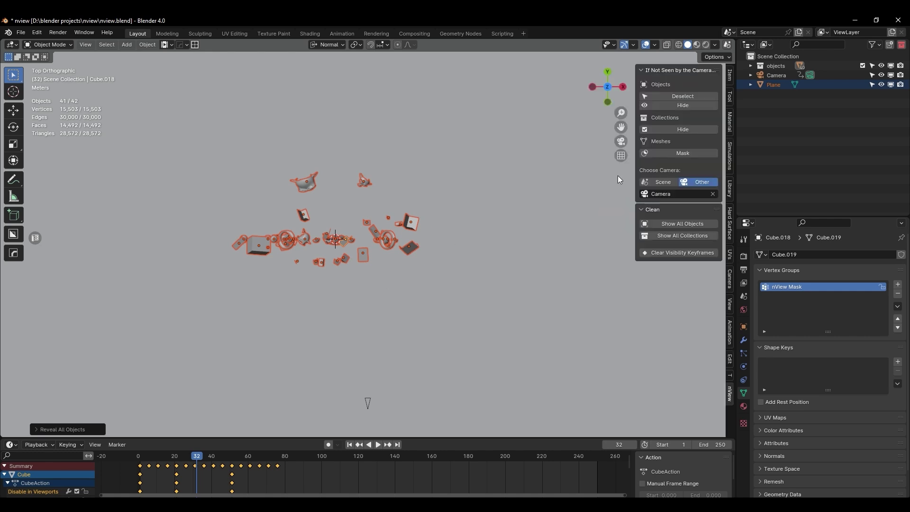
click(670, 130)
click(651, 227)
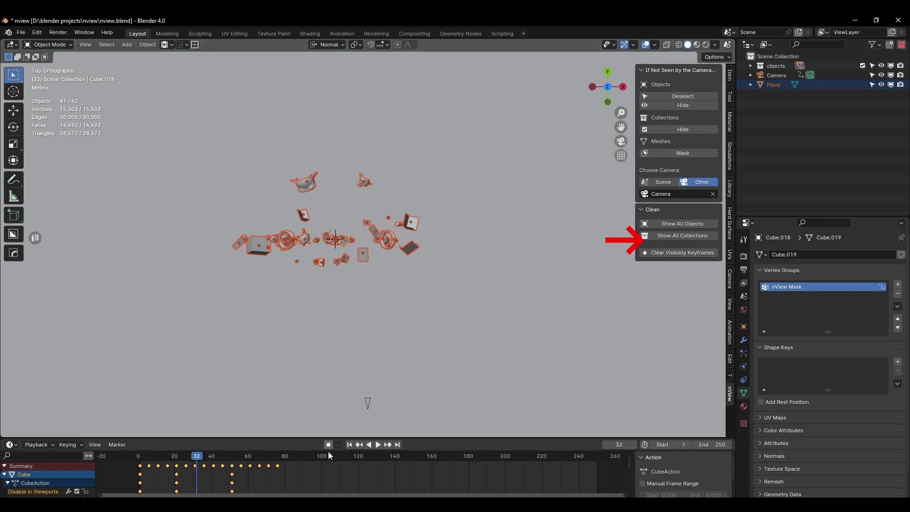
key(shift+Left)
click(665, 225)
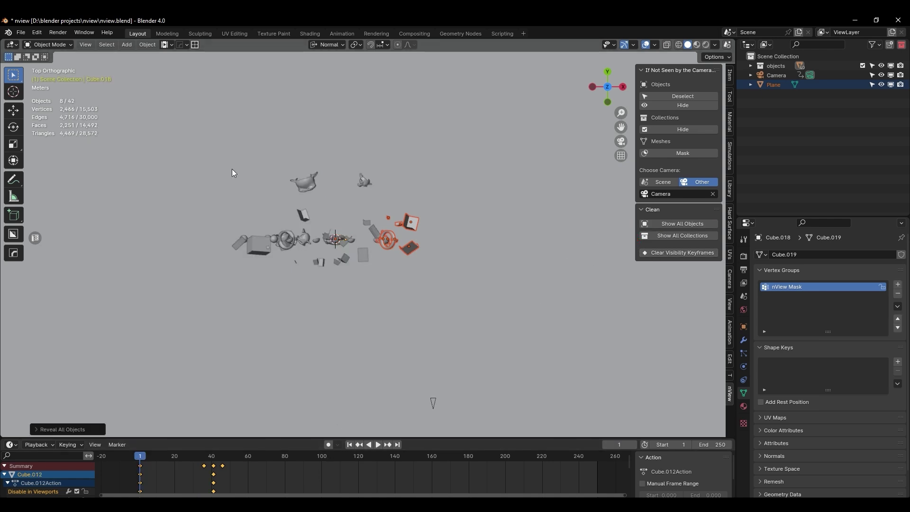
Select all the objects in the scene and clear their visibility keyframes
drag(465, 292, 466, 293)
scroll(466, 293, up, 4)
shift+middle_drag(466, 290, 512, 310)
middle_drag(512, 304, 504, 222)
click(656, 252)
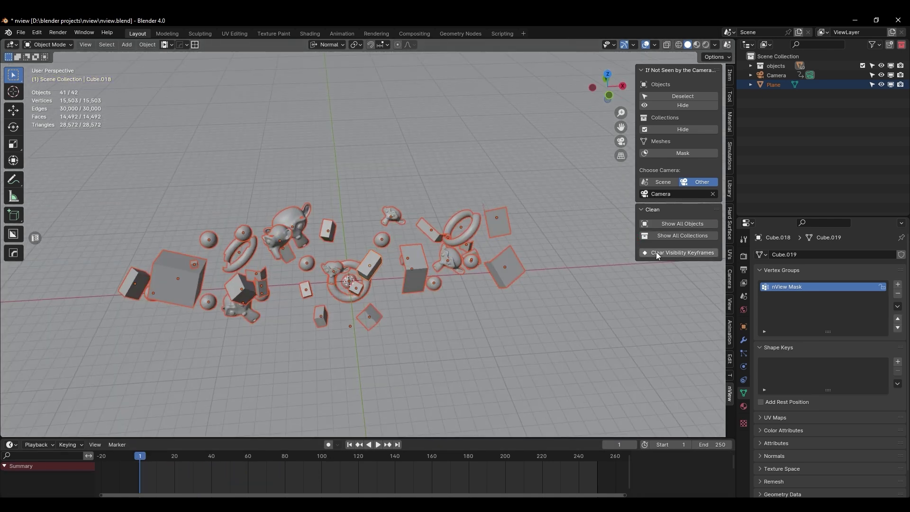
Go to frame 32 in the camera view and hide the objects not seen by the camera
middle_drag(413, 322, 409, 292)
key(KP_0)
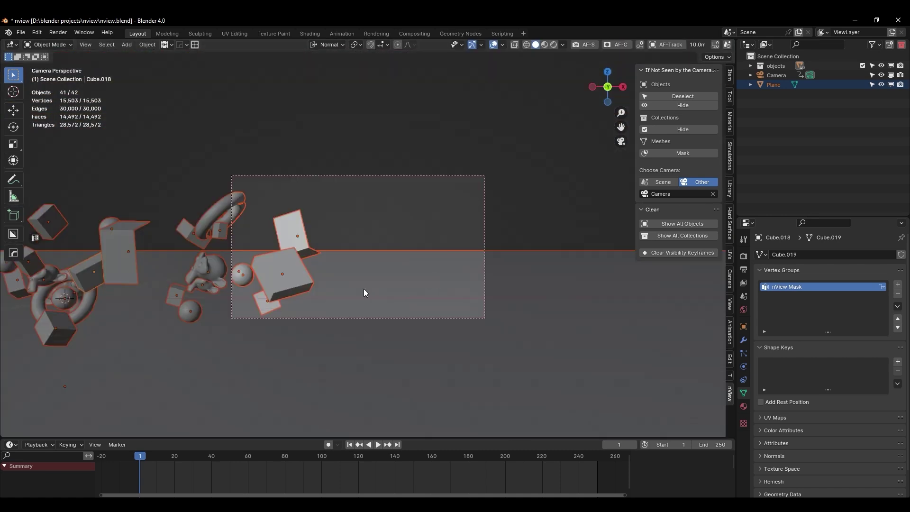
drag(140, 459, 196, 457)
click(679, 105)
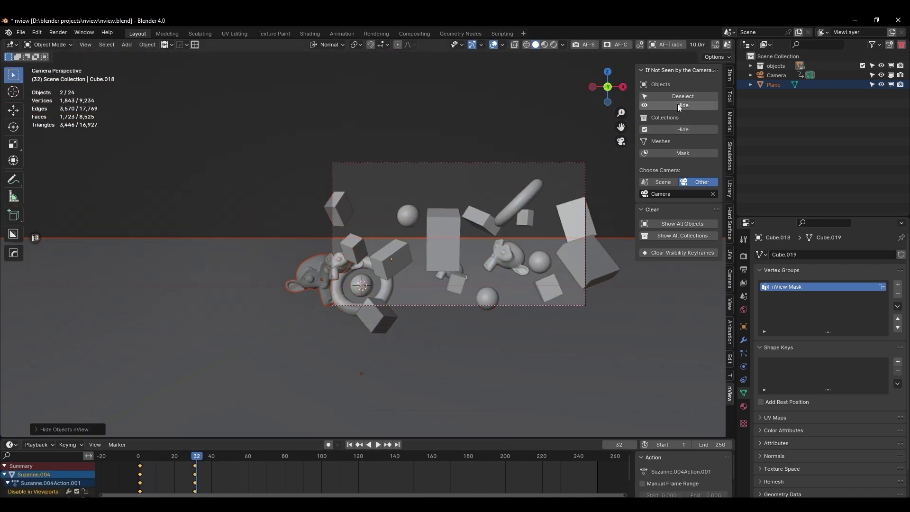
Select the remaining visible objects from the top view and return to the camera view
scroll(373, 318, down, 3)
key(KP_7)
drag(295, 128, 481, 317)
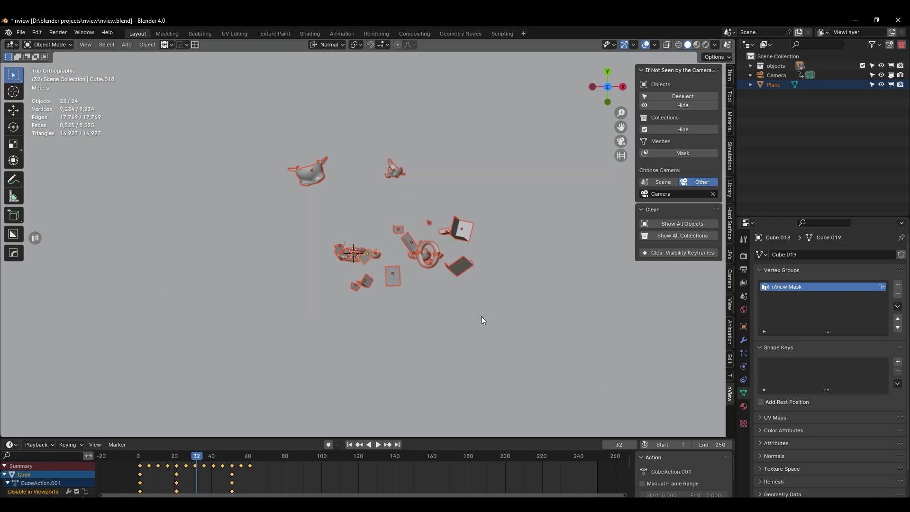
key(KP_0)
scroll(414, 271, up, 4)
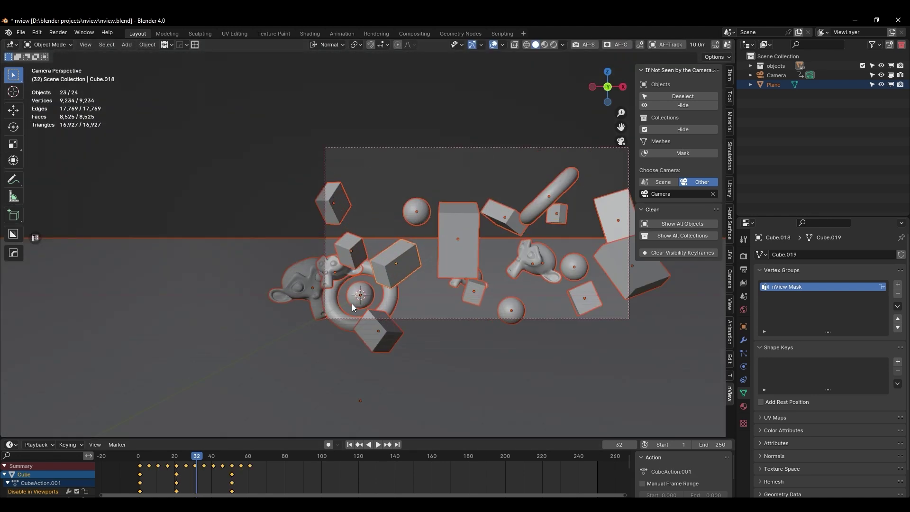
Hide unseen collections using View Layer and Visible with Query for frames 1 to 250 at step 5, and expand the objects collection
click(653, 130)
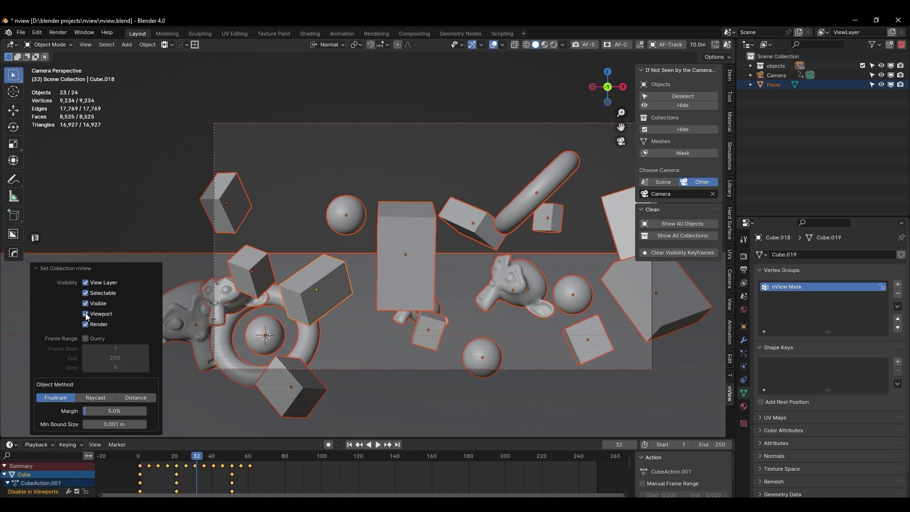
click(85, 337)
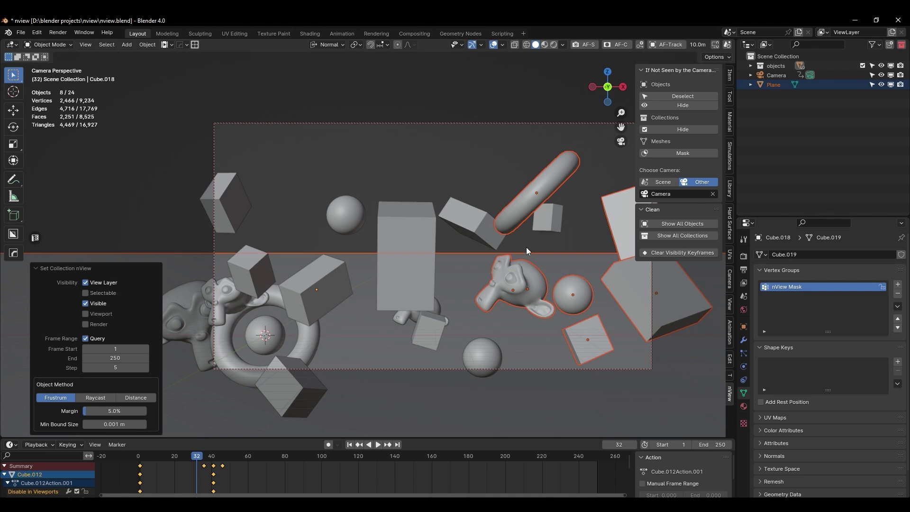
click(751, 66)
scroll(835, 142, down, 8)
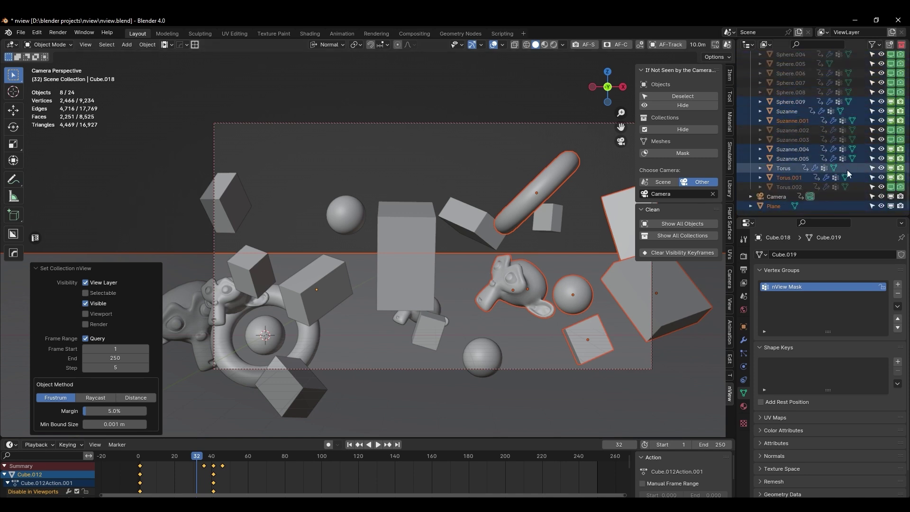
Check the visibility keyframes of individual objects in the camera view while scrubbing to frame 55 and back to frame 41
click(425, 225)
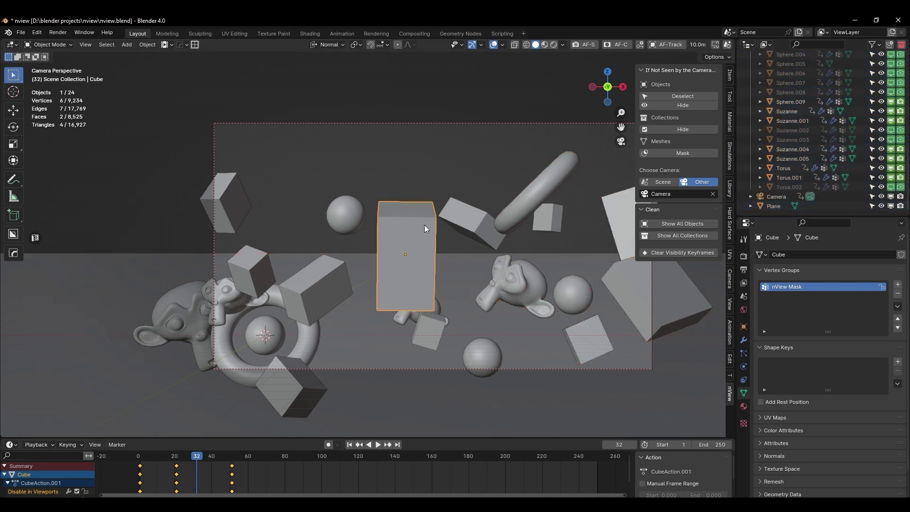
click(345, 223)
drag(180, 457, 239, 457)
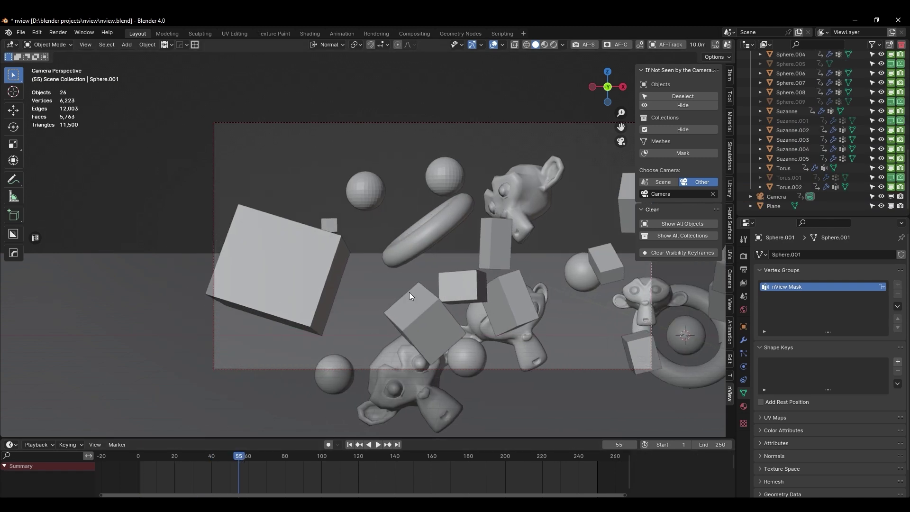
click(815, 187)
scroll(863, 166, up, 10)
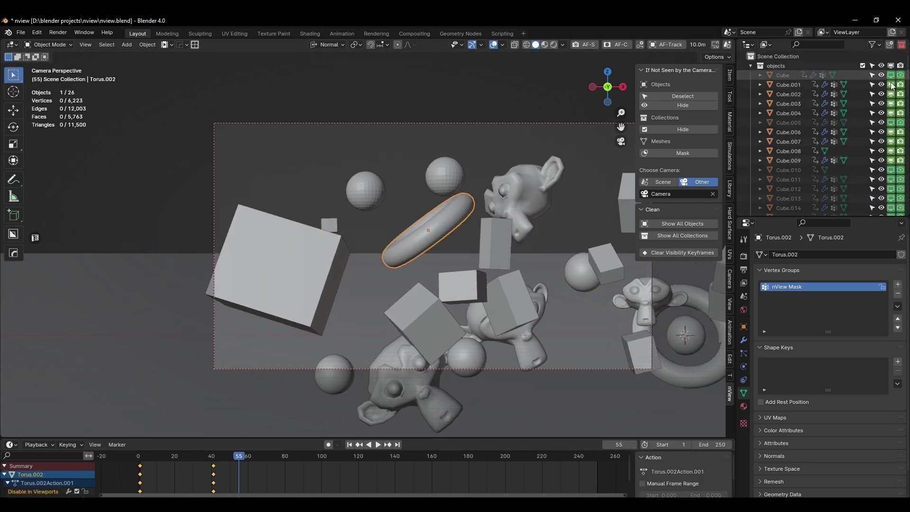
click(301, 293)
drag(239, 458, 213, 458)
Reveal all objects, then select everything and clear the visibility keyframes
scroll(581, 263, down, 4)
click(683, 223)
key(KP_7)
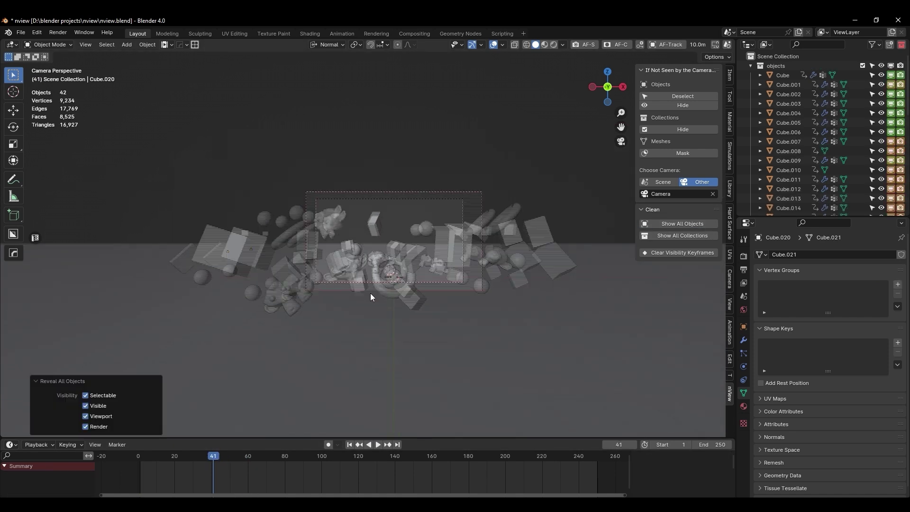
key(a)
key(KP_0)
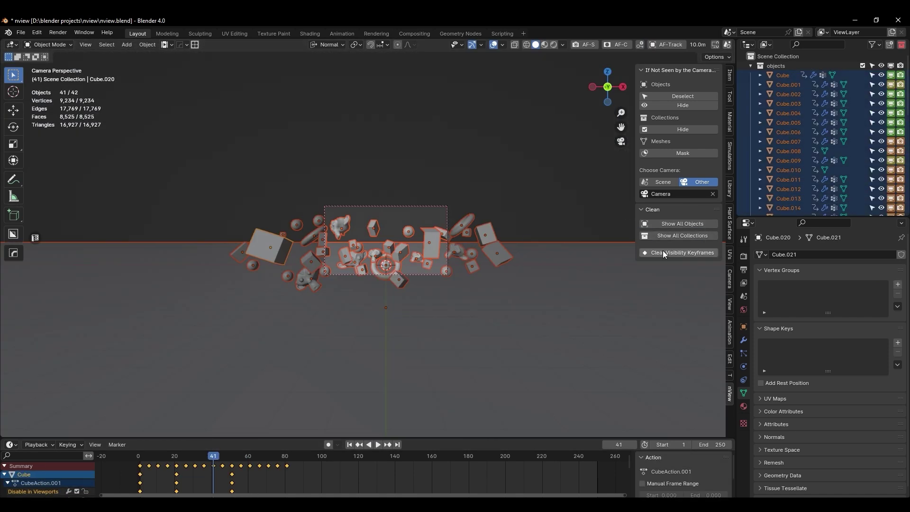
click(663, 251)
Return to frame 1 in the camera view and save the file with only the ground plane selected
scroll(545, 279, up, 3)
click(350, 444)
click(380, 351)
key(ctrl+s)
scroll(379, 289, up, 4)
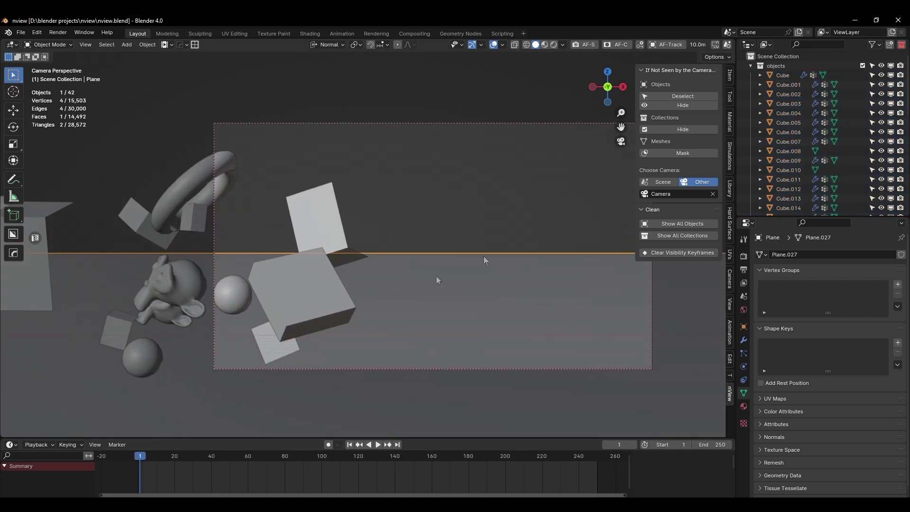
Select all objects and hide those unseen by the camera, baking keyframes for frames 1 to 250 at step 5
scroll(439, 280, down, 5)
key(KP_0)
key(a)
key(KP_0)
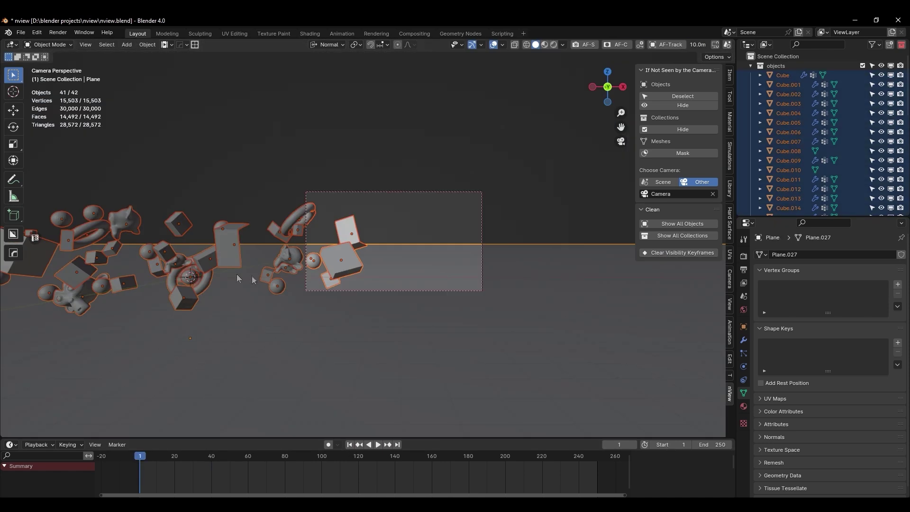
scroll(239, 278, down, 2)
click(683, 105)
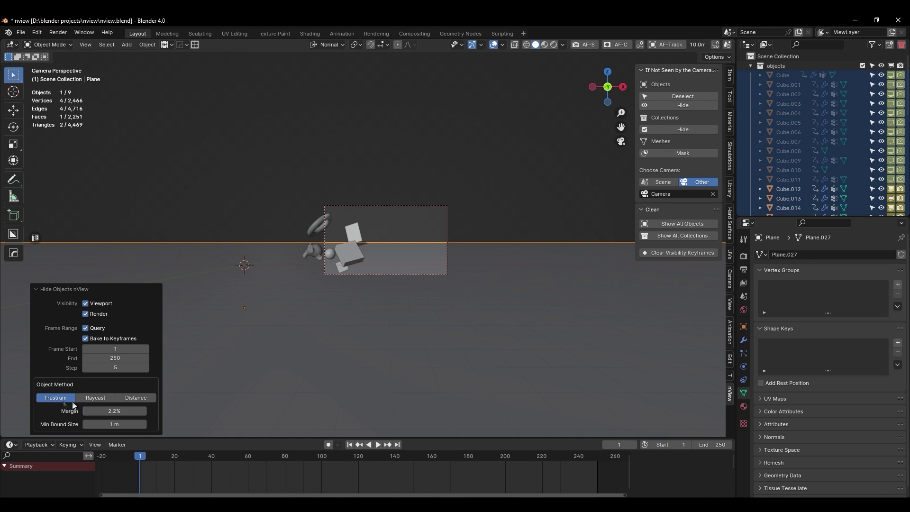
Try hiding the unseen objects in renders only, then restore hiding in both Viewport and Render
scroll(97, 326, up, 3)
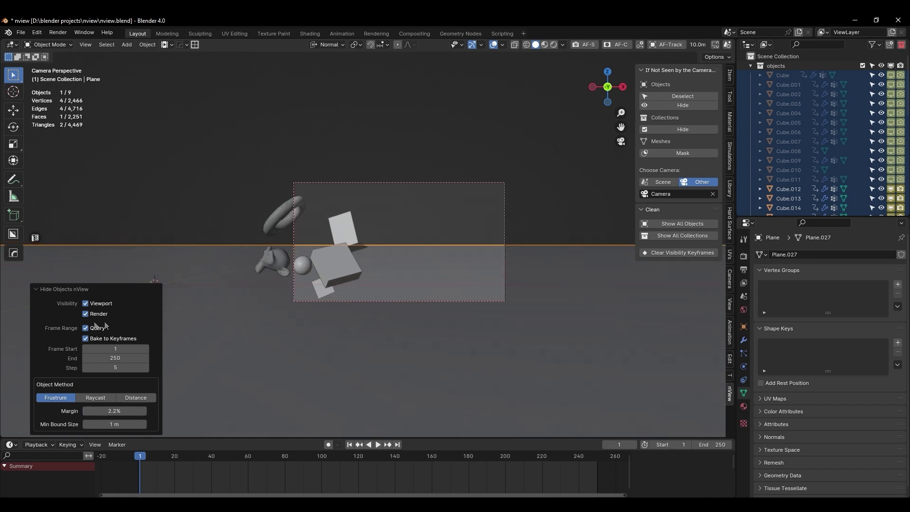
click(86, 304)
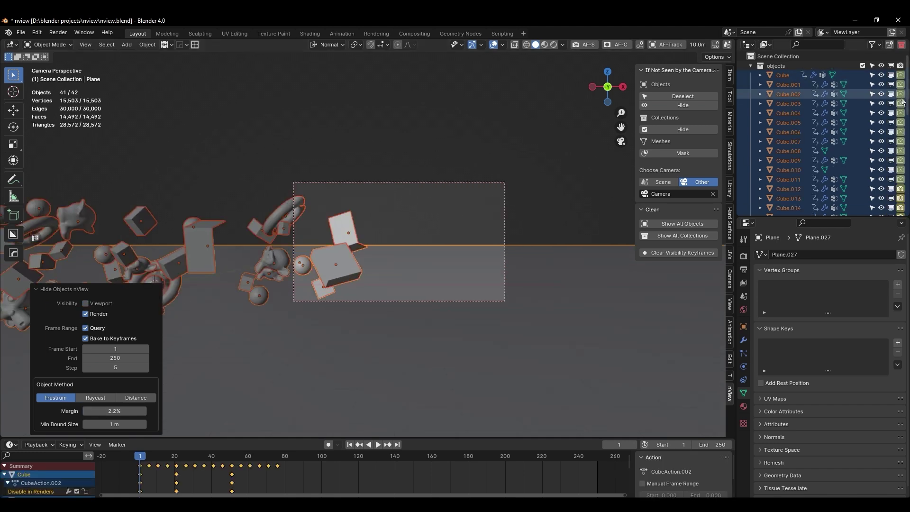
scroll(198, 311, down, 3)
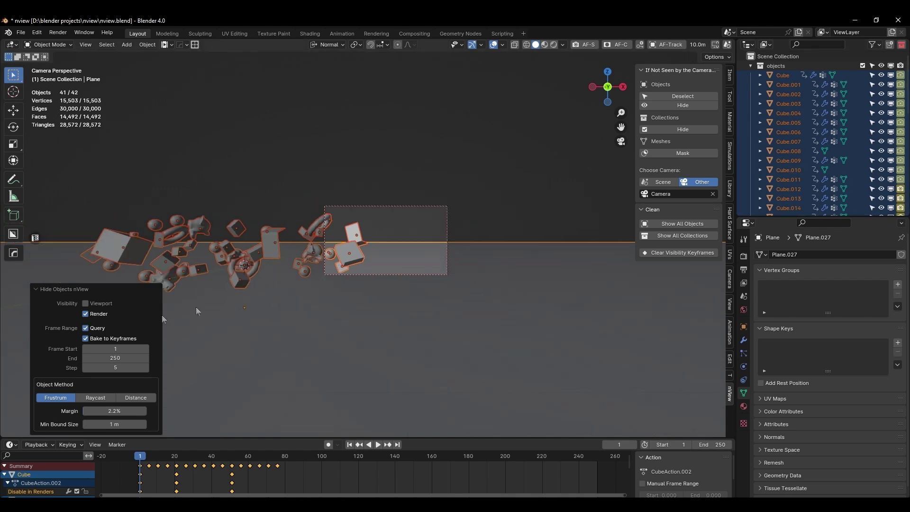
click(86, 314)
click(86, 314)
click(382, 290)
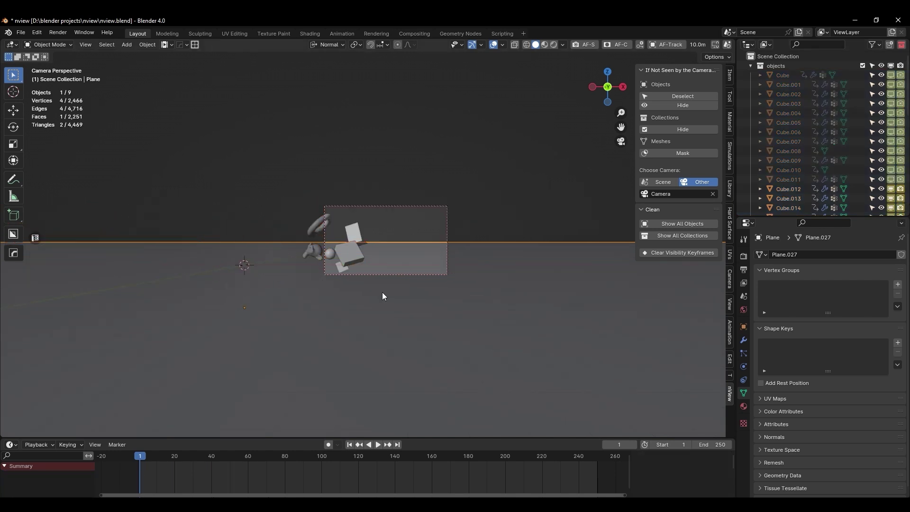
scroll(383, 285, up, 2)
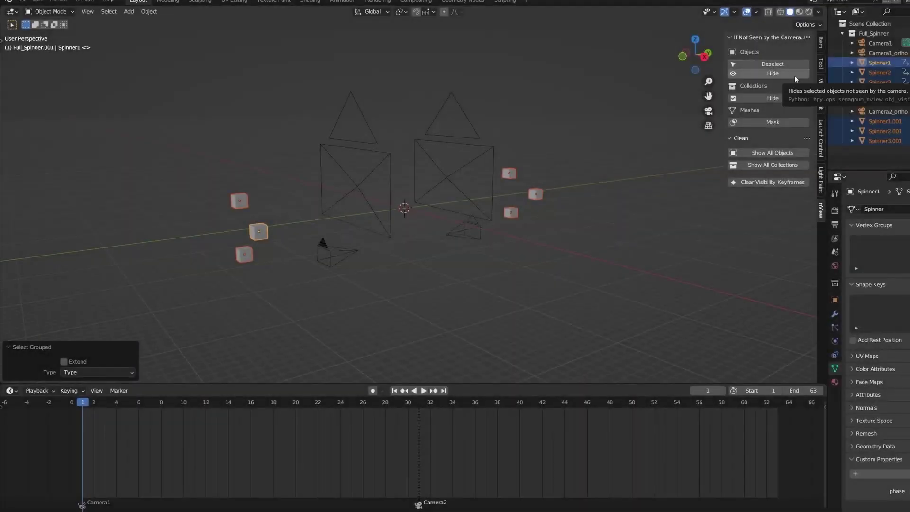
Hide the selected spinner objects unseen by the active camera over frames 1 to 63 and play the animation
click(794, 75)
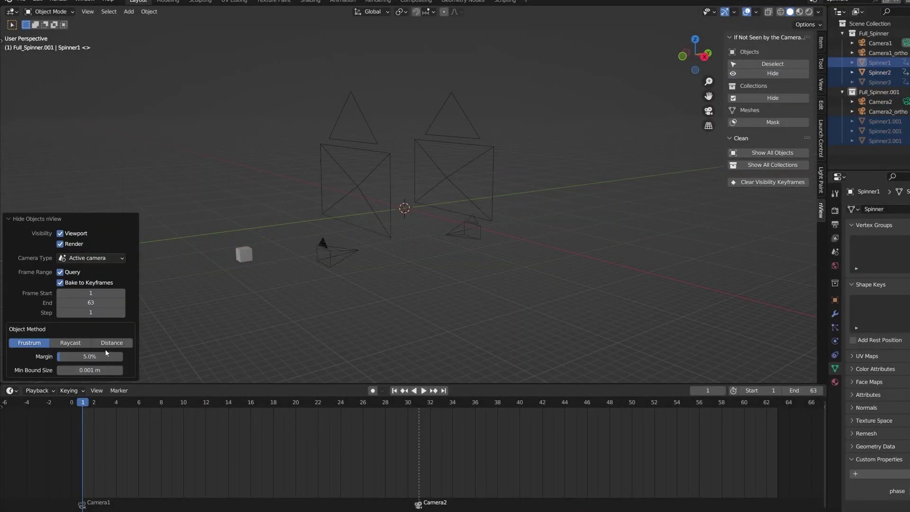
key(space)
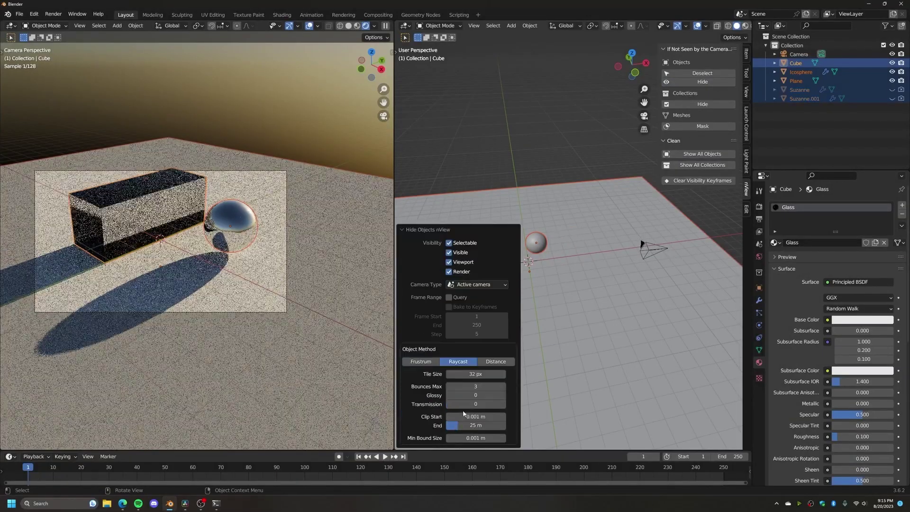
Set the Glossy and Transmission bounces to 1 for raycast hiding in the glass cube scene
click(503, 404)
shift+middle_drag(576, 341, 645, 321)
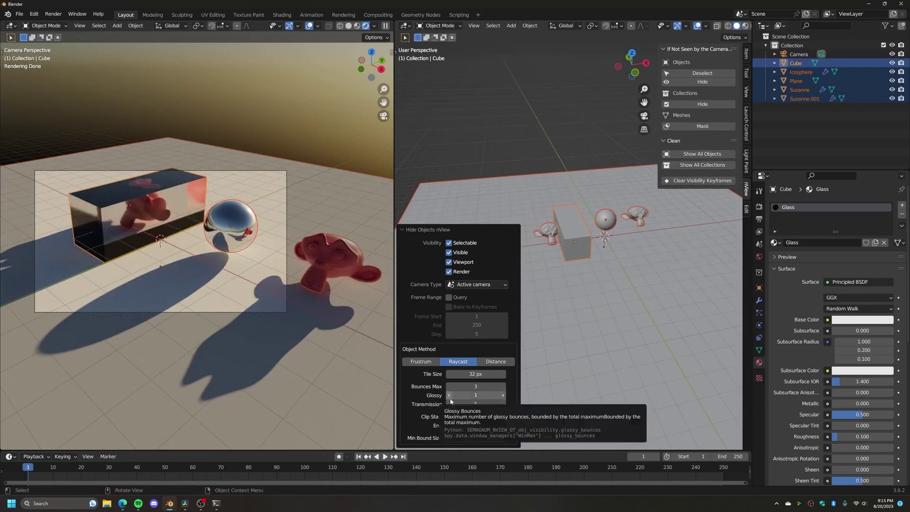